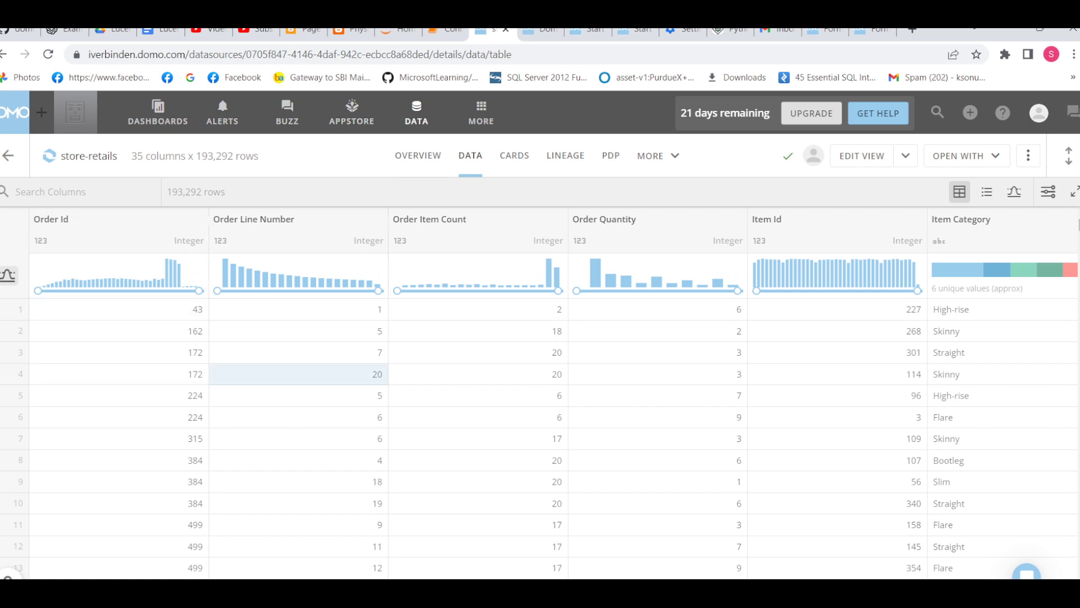
left_click(541, 31)
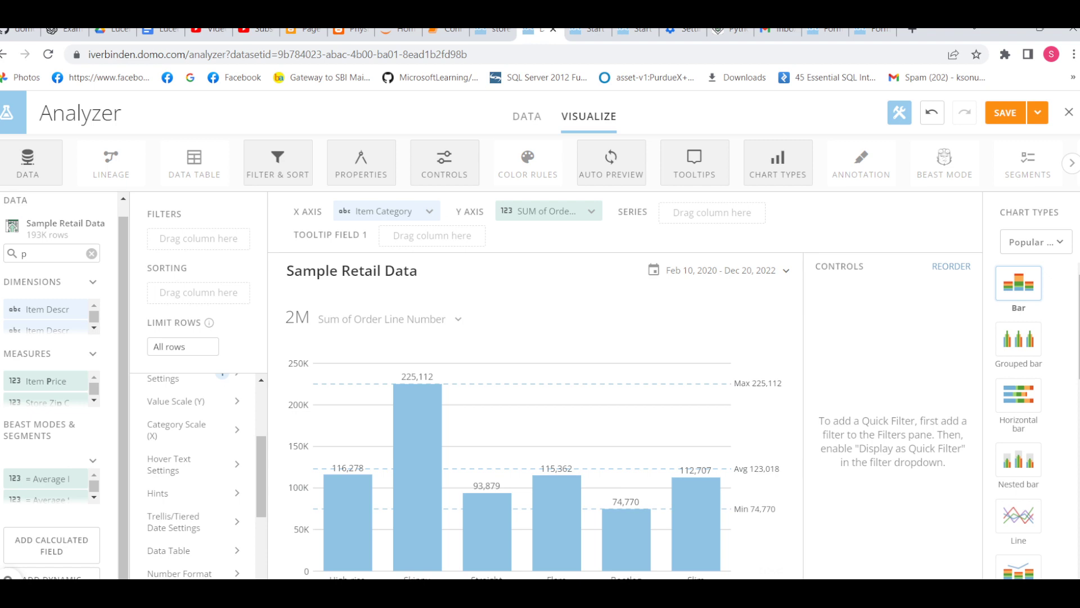
left_click(590, 30)
left_click(637, 30)
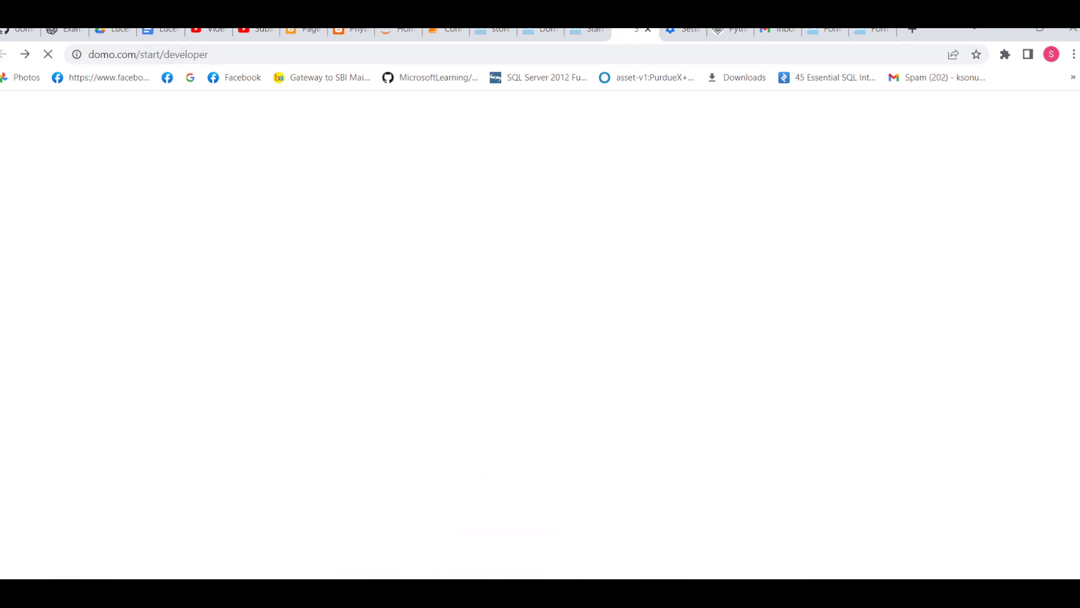
left_click(495, 31)
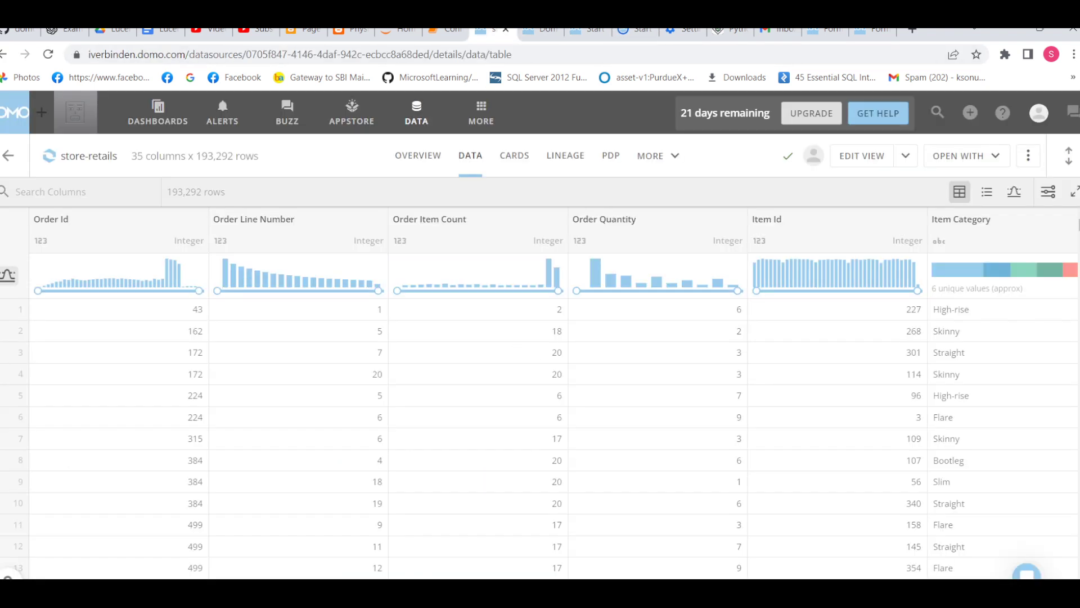
Open the Sample Retail Data dataset from the list of all DataSets
left_click(416, 112)
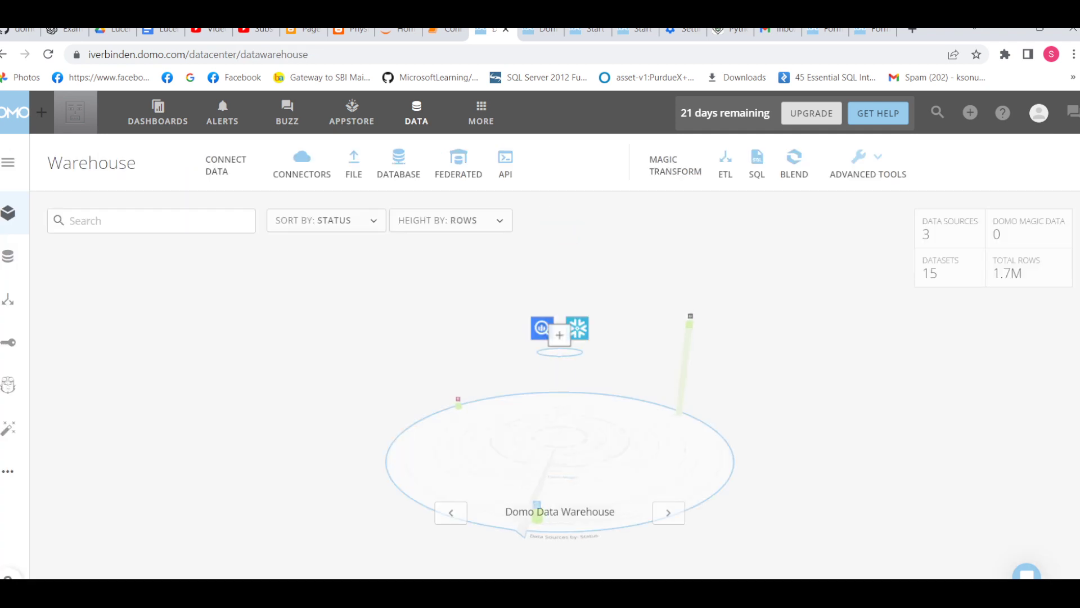
left_click(8, 256)
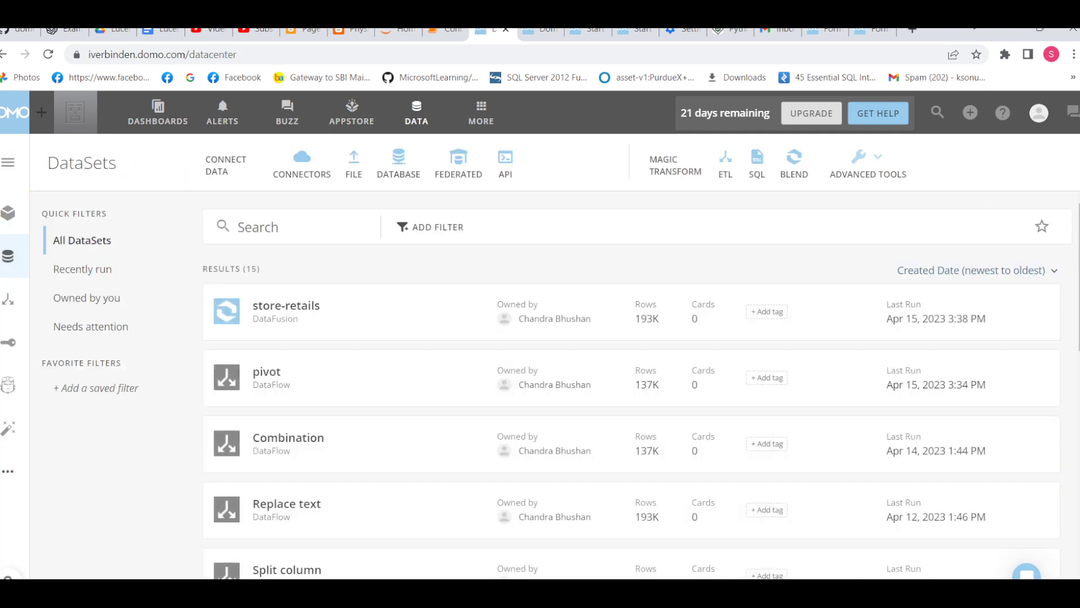
scroll(631, 416, "down", 9)
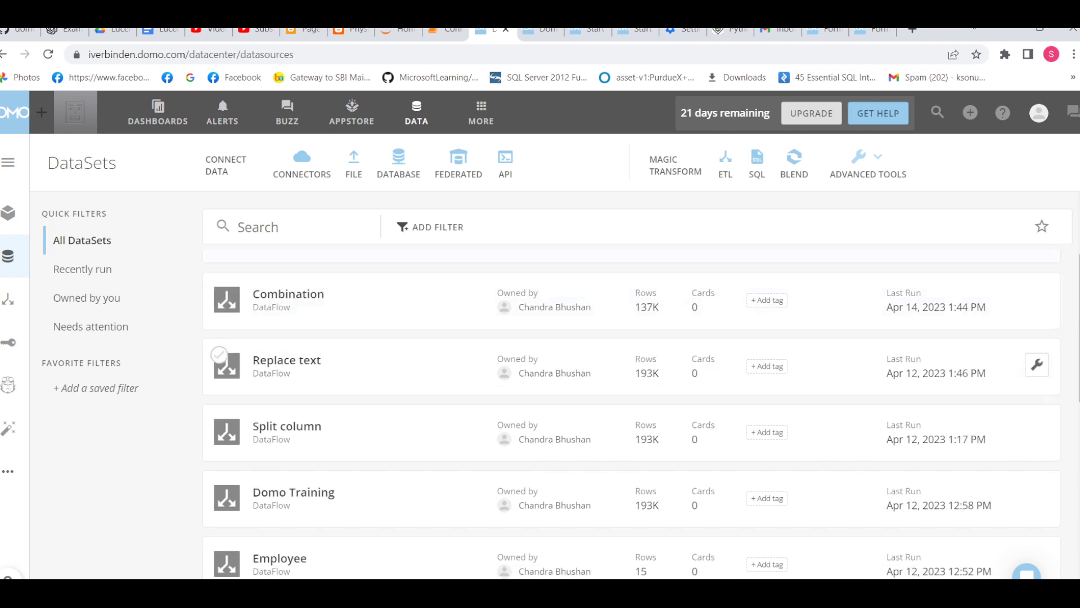
left_click(304, 559)
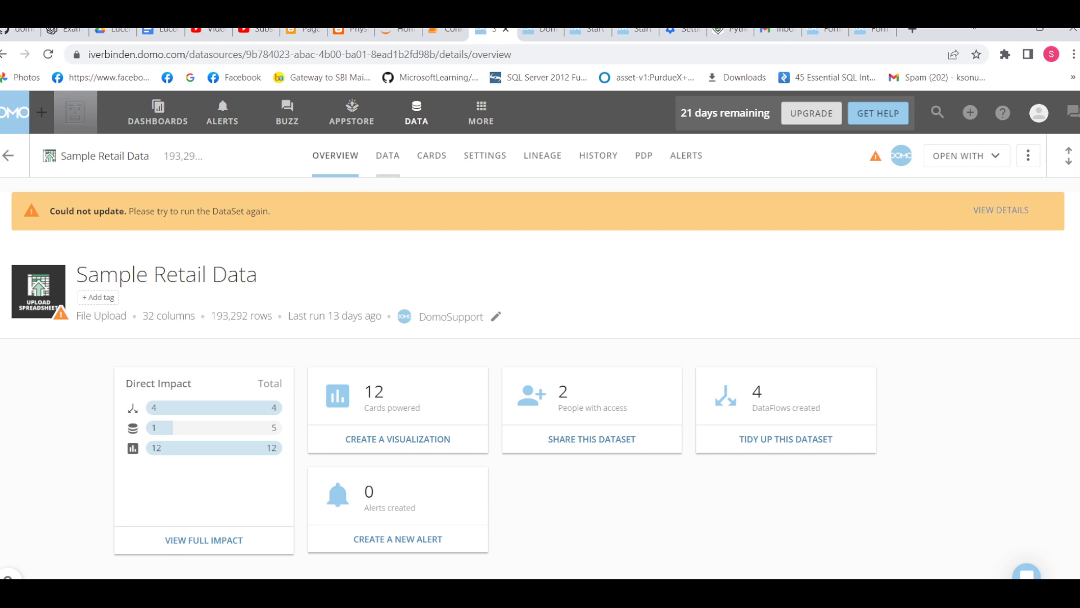
Show the Sample Retail Data dataset's schema and review its column names and column types
left_click(387, 156)
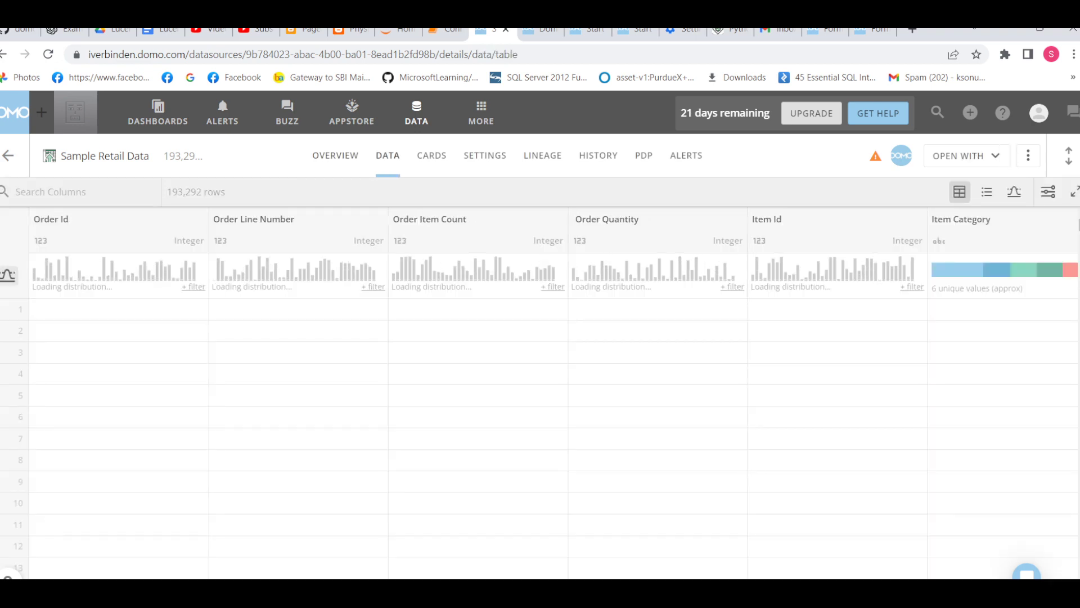
left_click(987, 192)
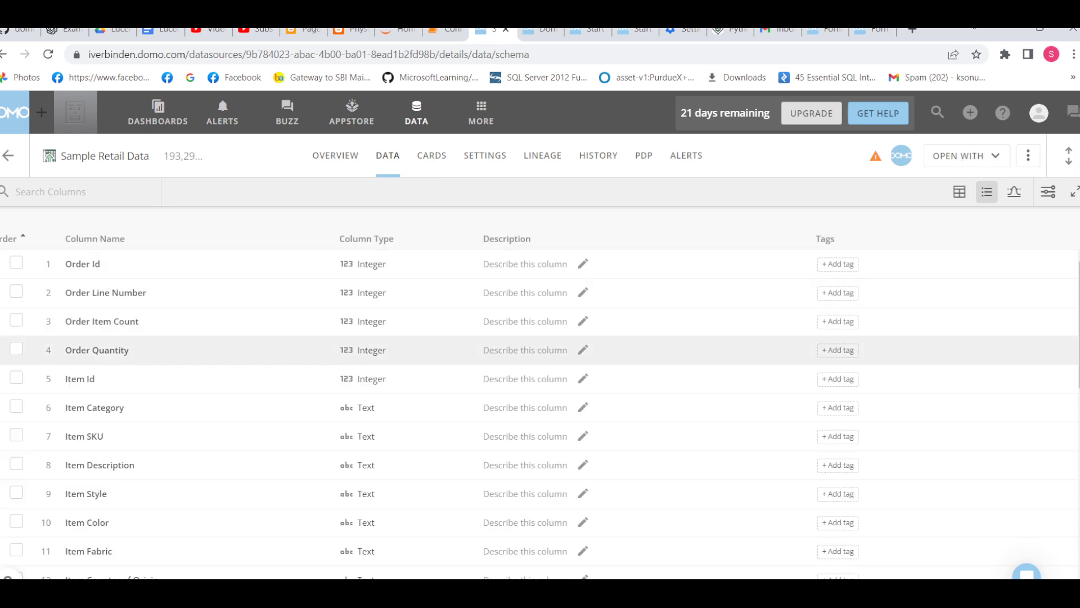
scroll(169, 350, "down", 10)
scroll(169, 378, "up", 10)
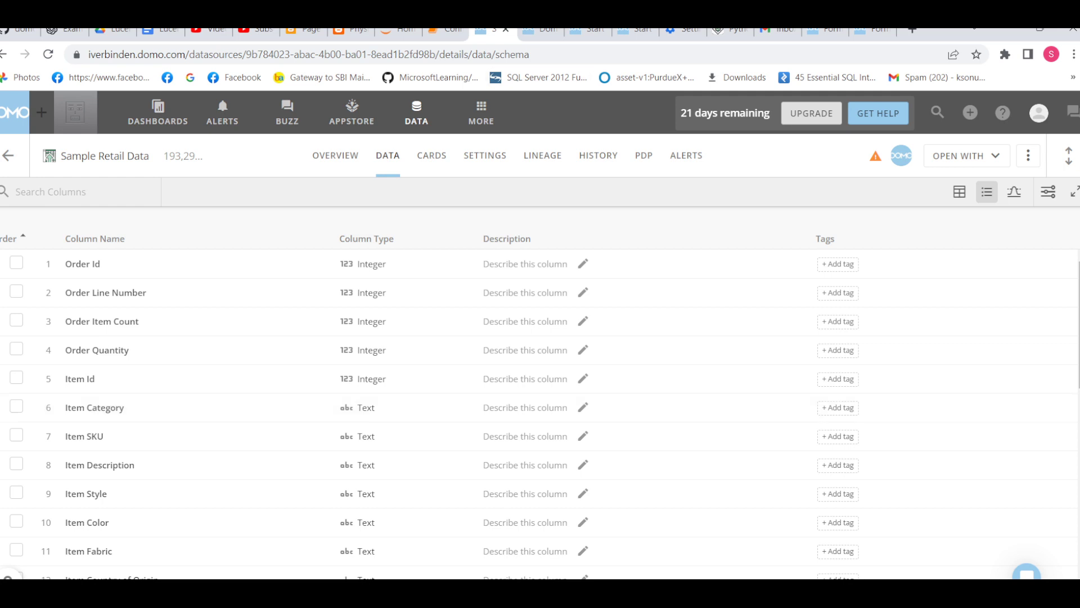
Return to the Sample Retail Data chart in Analyzer and look through the chart categories and the popular charts
left_click(540, 31)
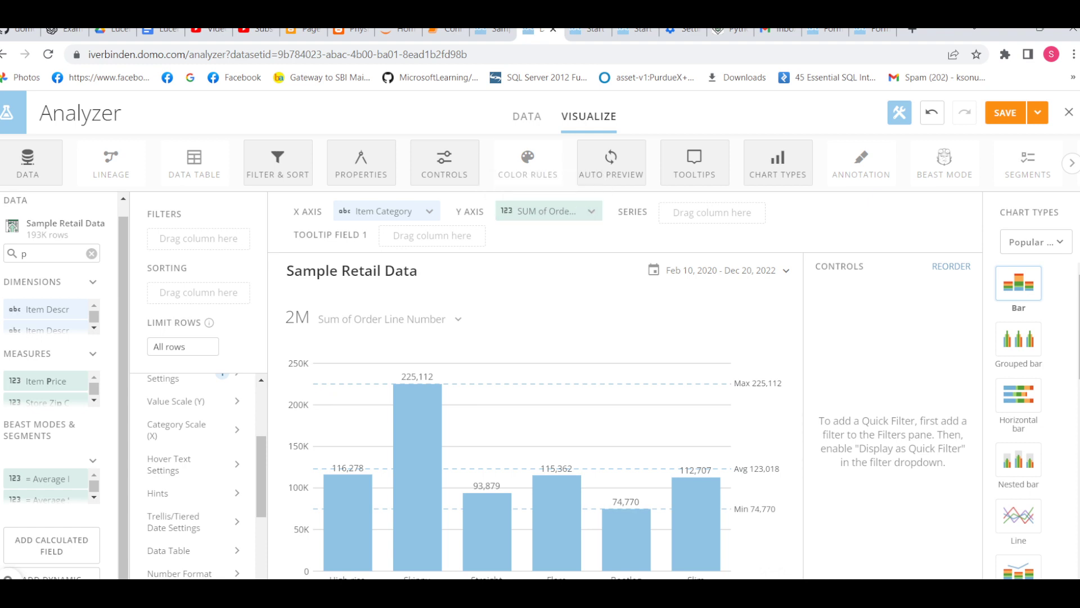
left_click(1036, 242)
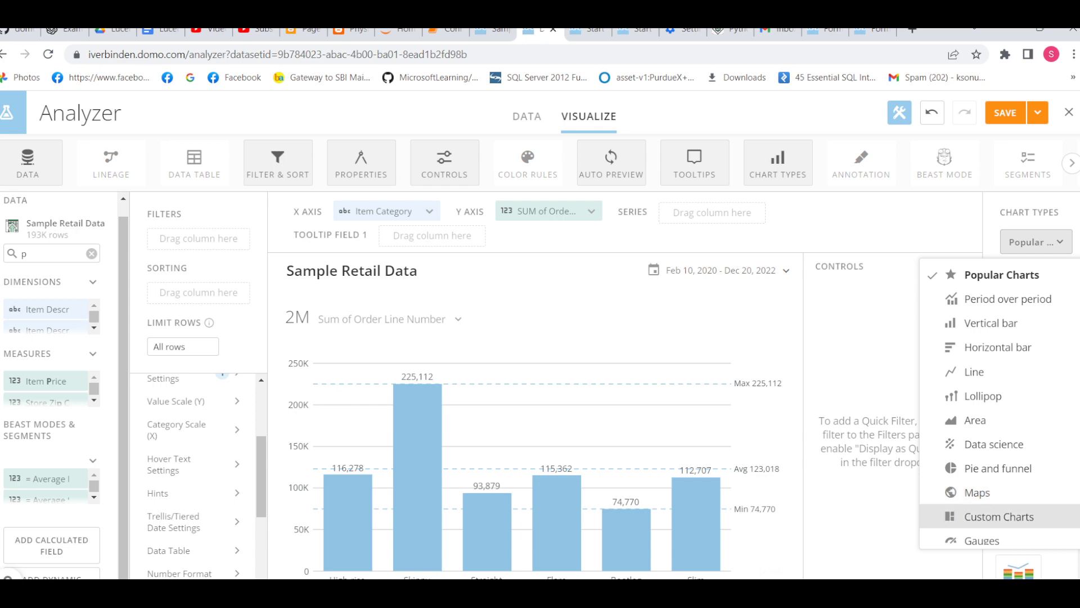
scroll(990, 488, "down", 2)
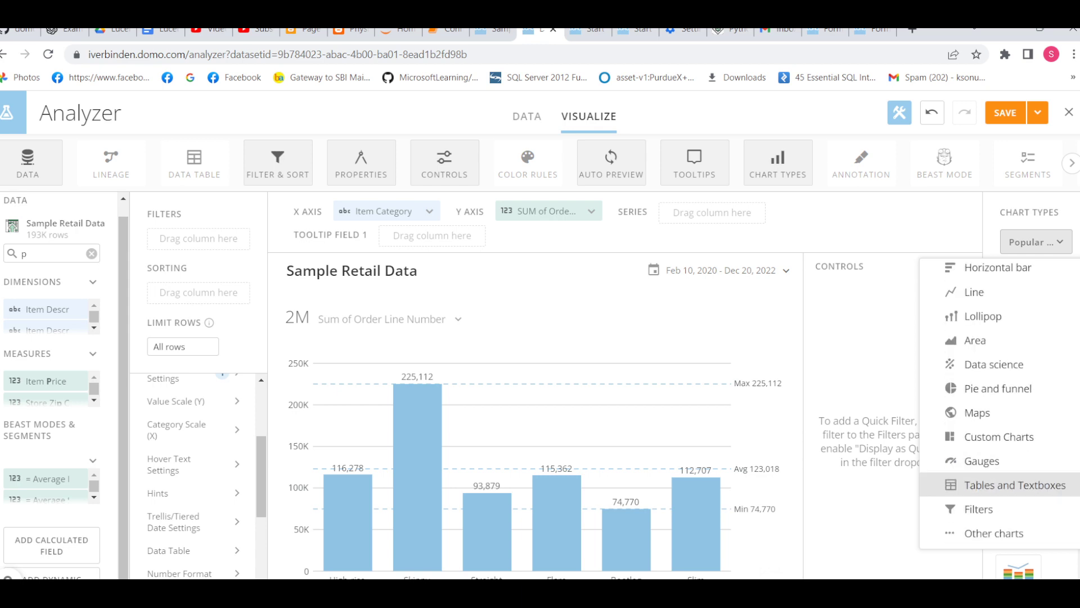
left_click(878, 383)
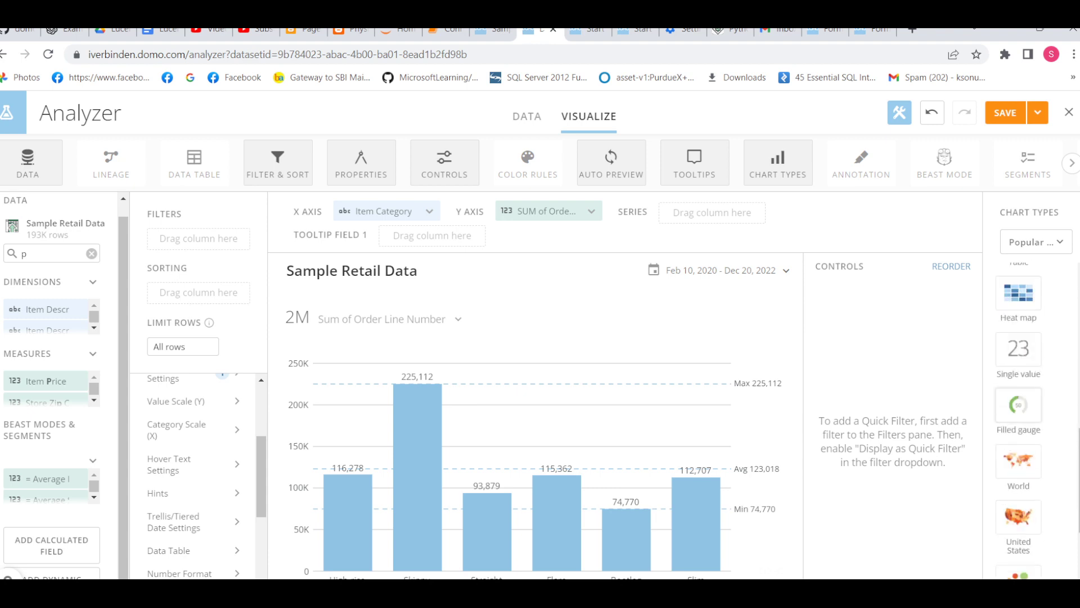
scroll(1018, 343, "down", 3)
scroll(1018, 394, "up", 3)
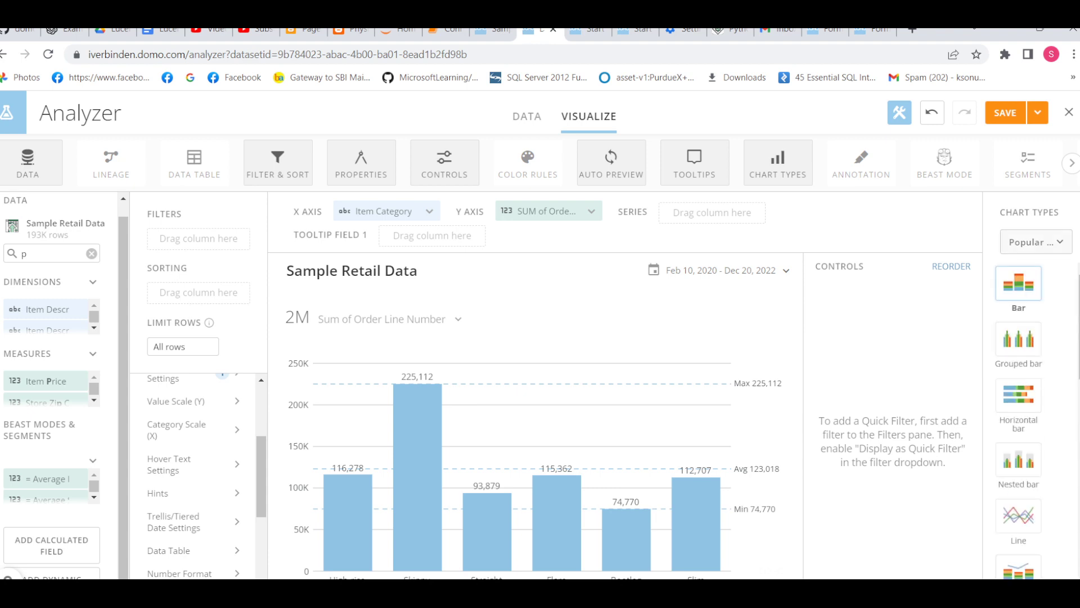
List the Vertical bar chart types and look through the available variants
left_click(1036, 242)
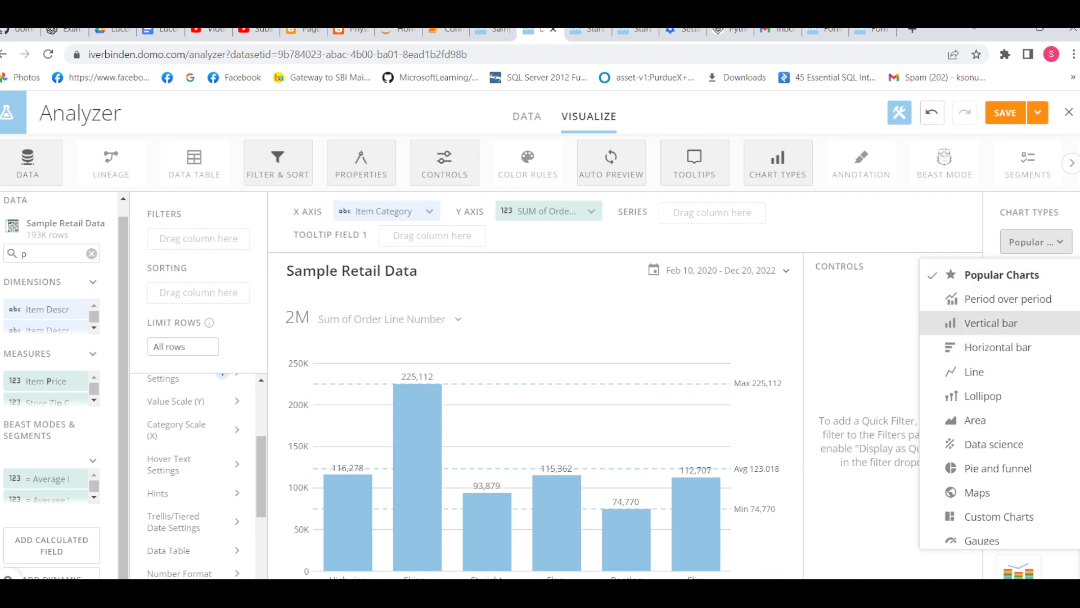
left_click(995, 322)
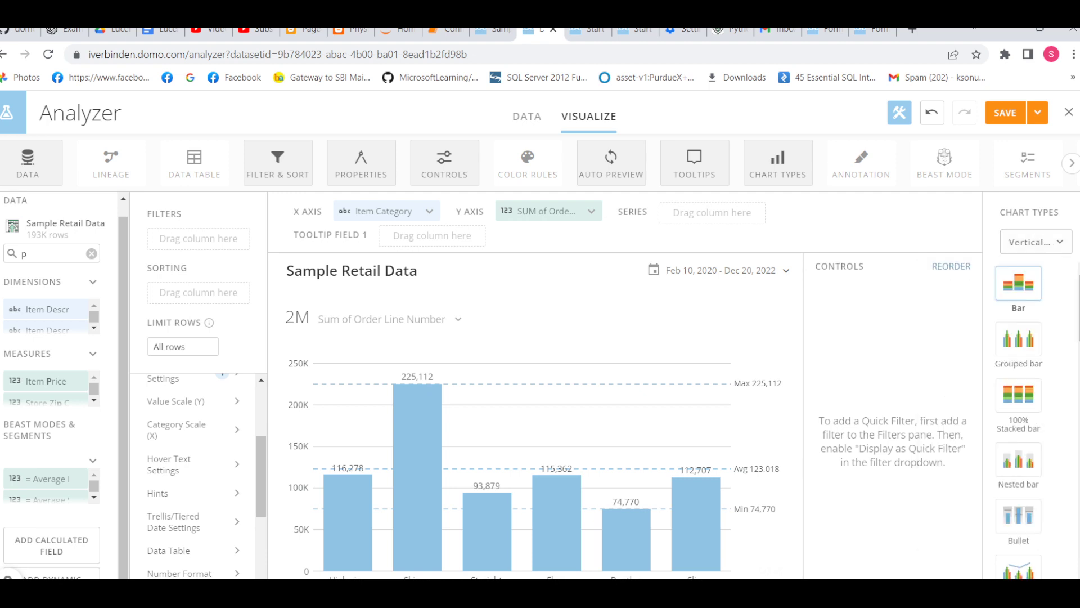
scroll(1019, 360, "down", 10)
scroll(1019, 459, "up", 10)
scroll(1019, 459, "down", 13)
scroll(1019, 459, "up", 12)
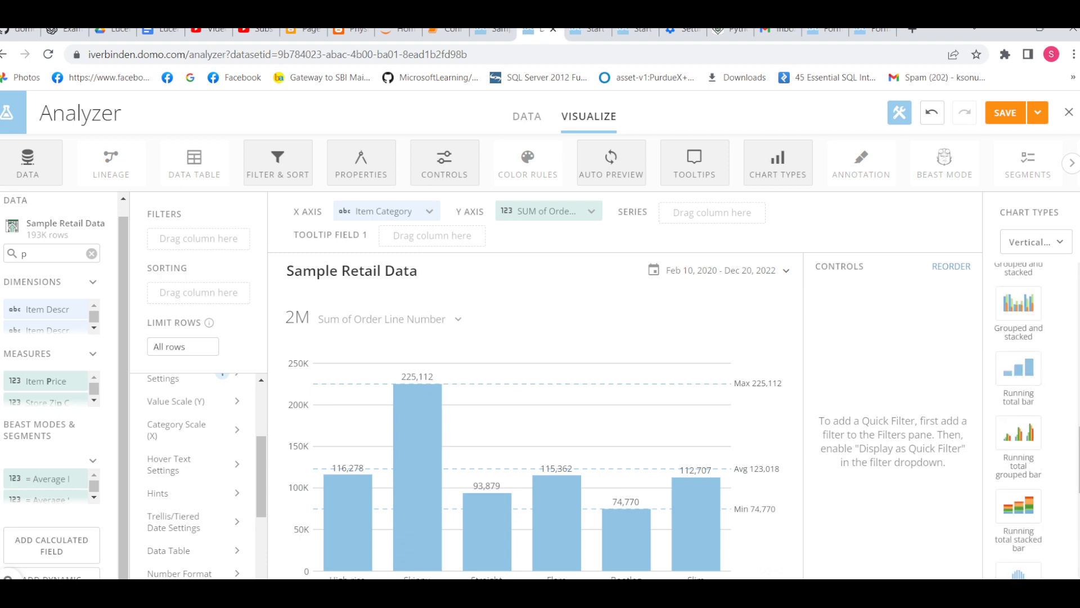
scroll(1018, 394, "up", 1)
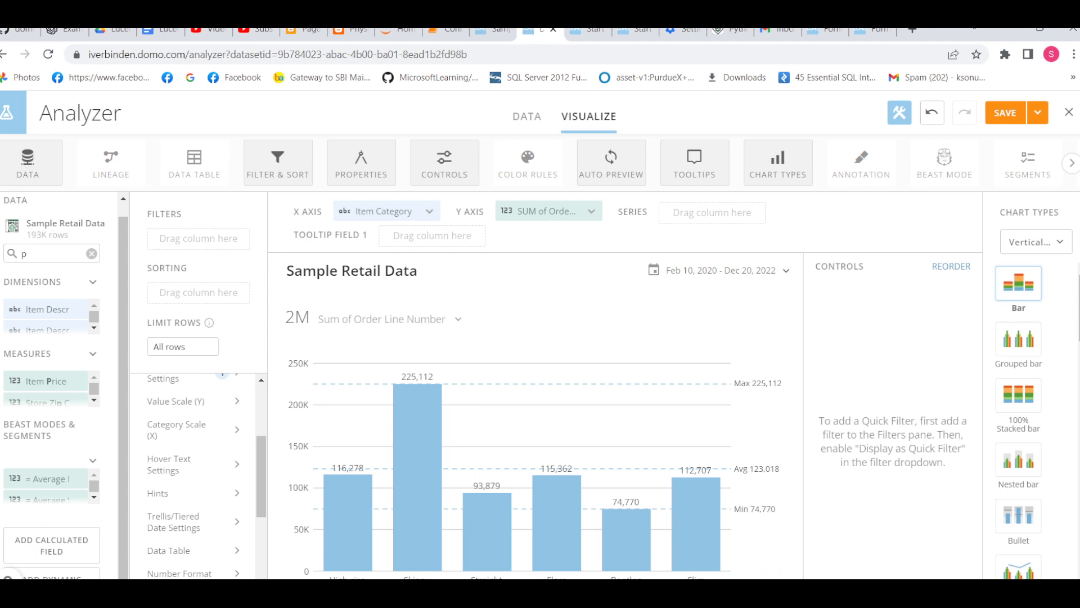
Change the Sample Retail Data chart to the Bar type from the Horizontal bar category
left_click(1036, 242)
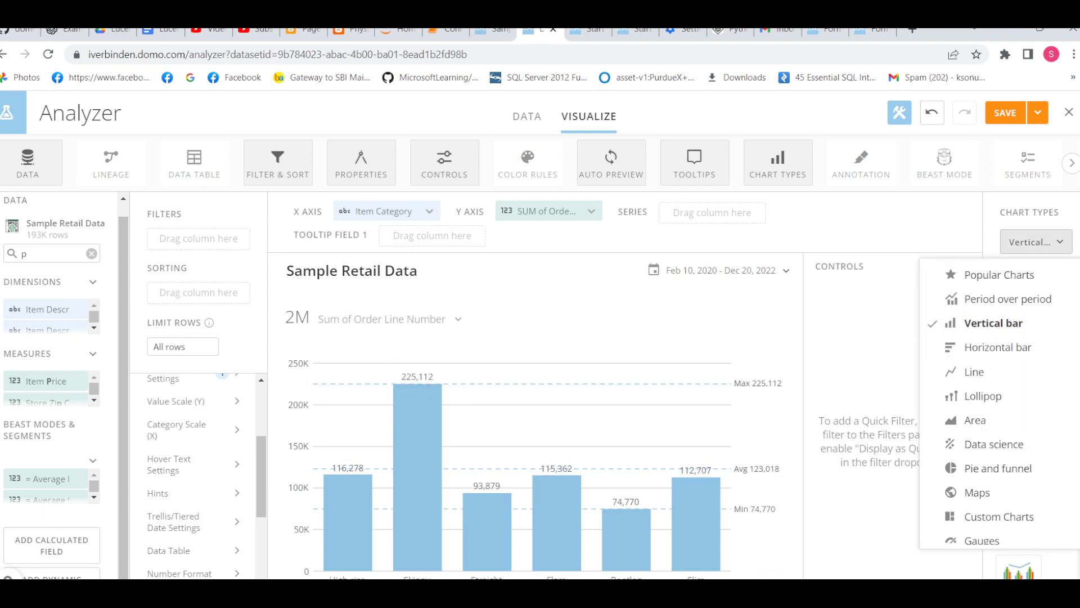
left_click(997, 347)
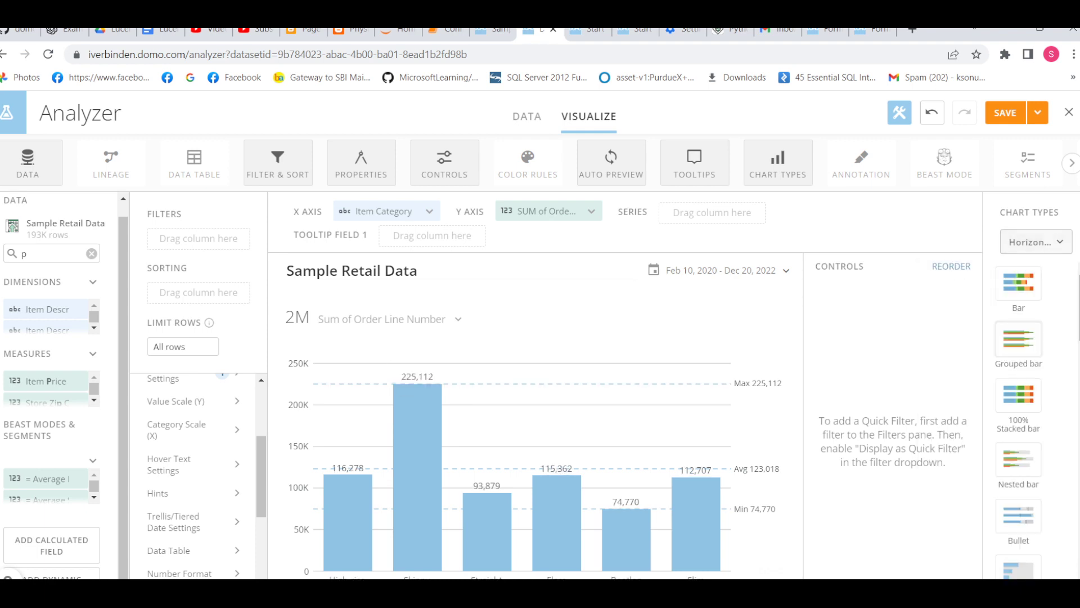
left_click(1018, 282)
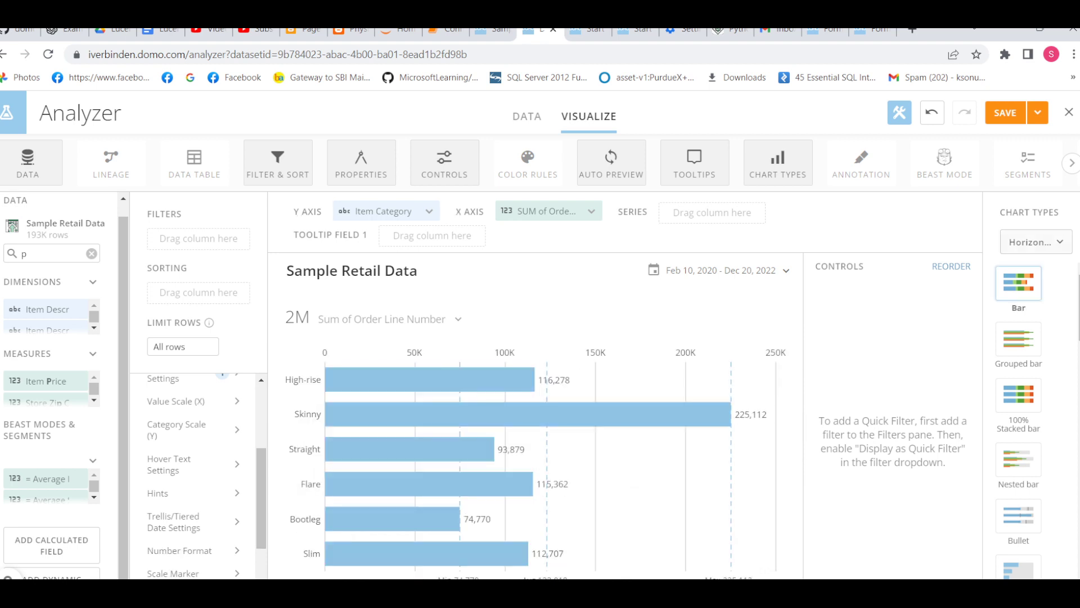
Change the chart back to the Bar type from the Vertical bar category
left_click(1036, 242)
left_click(992, 323)
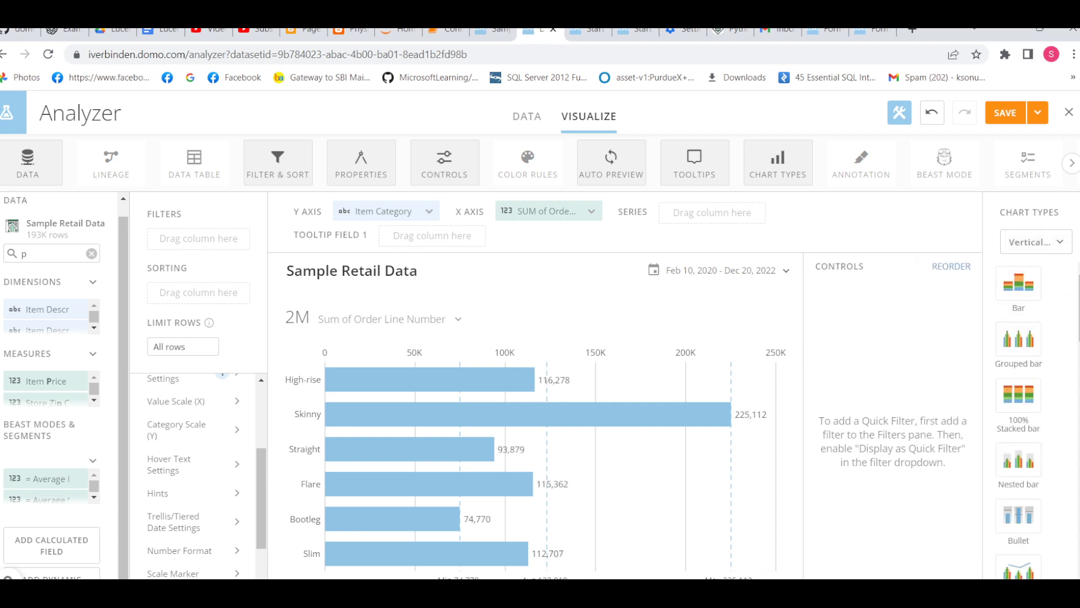
left_click(1019, 283)
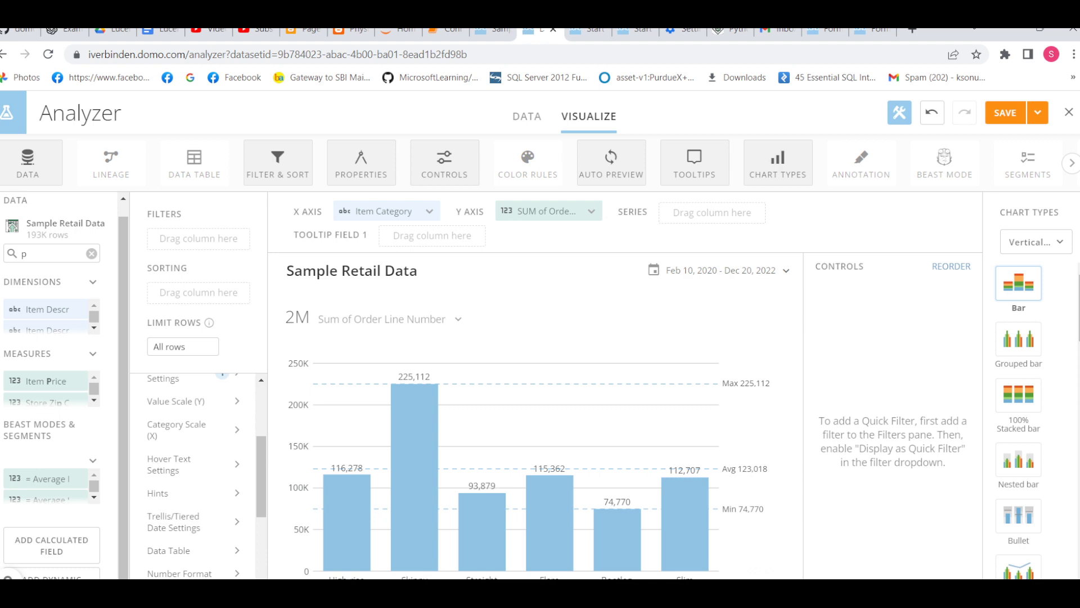
Hide the chart's tooltip fields and show them again
mouse_move(328, 501)
left_click(694, 162)
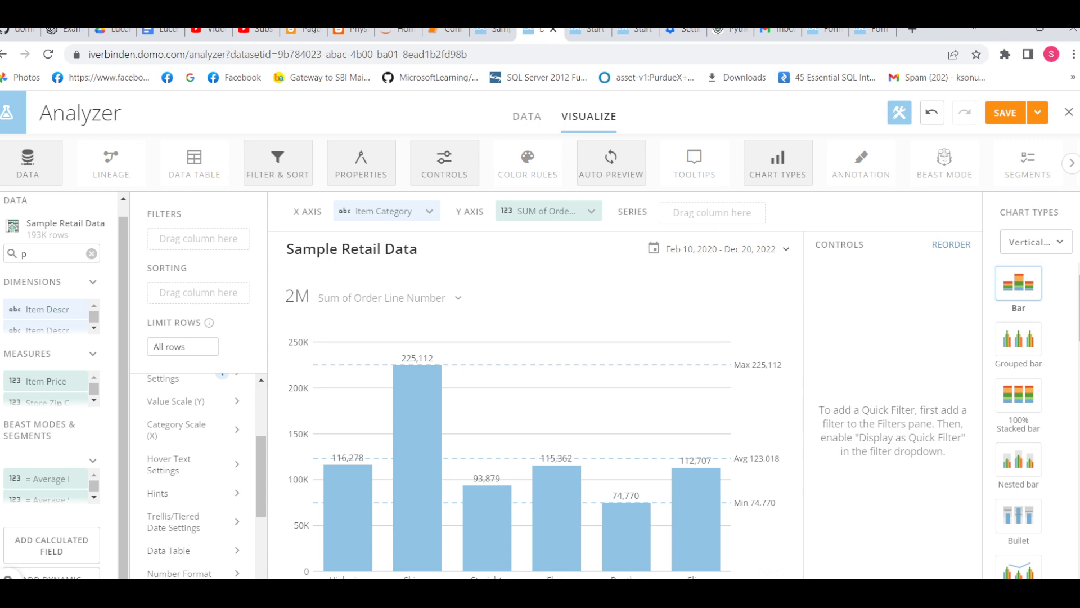
left_click(695, 164)
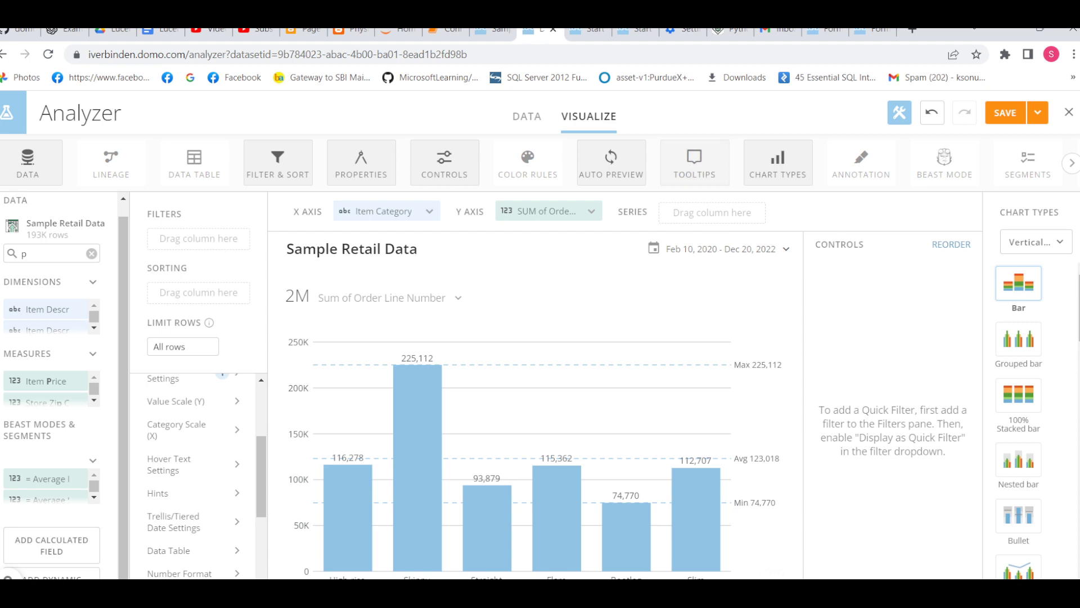
Search the dataset columns for "item" and add the Item Price measure as Tooltip Field 1
double_click(26, 254)
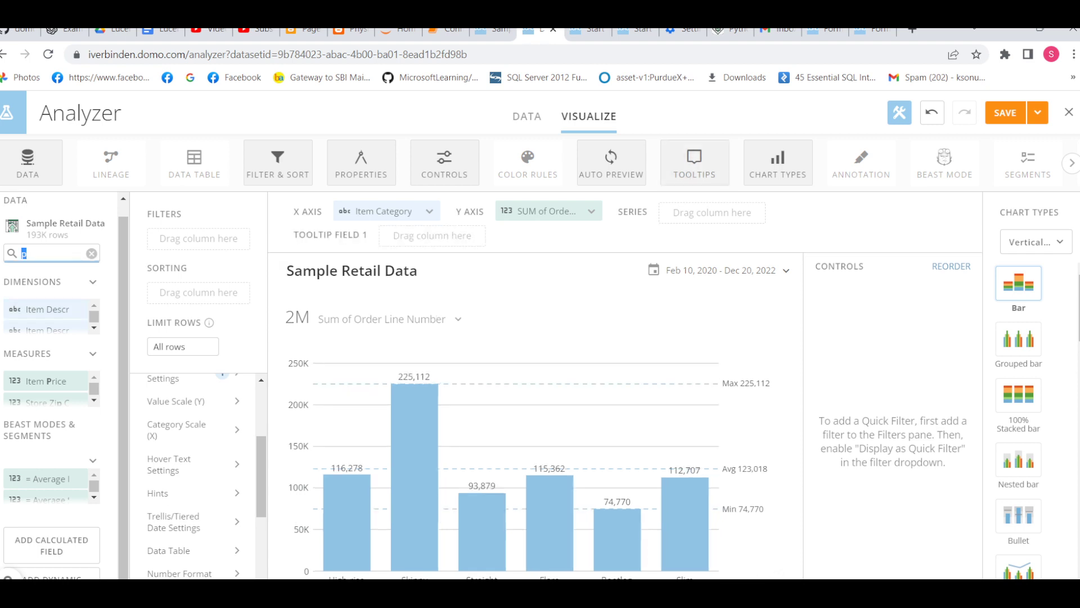
type("item")
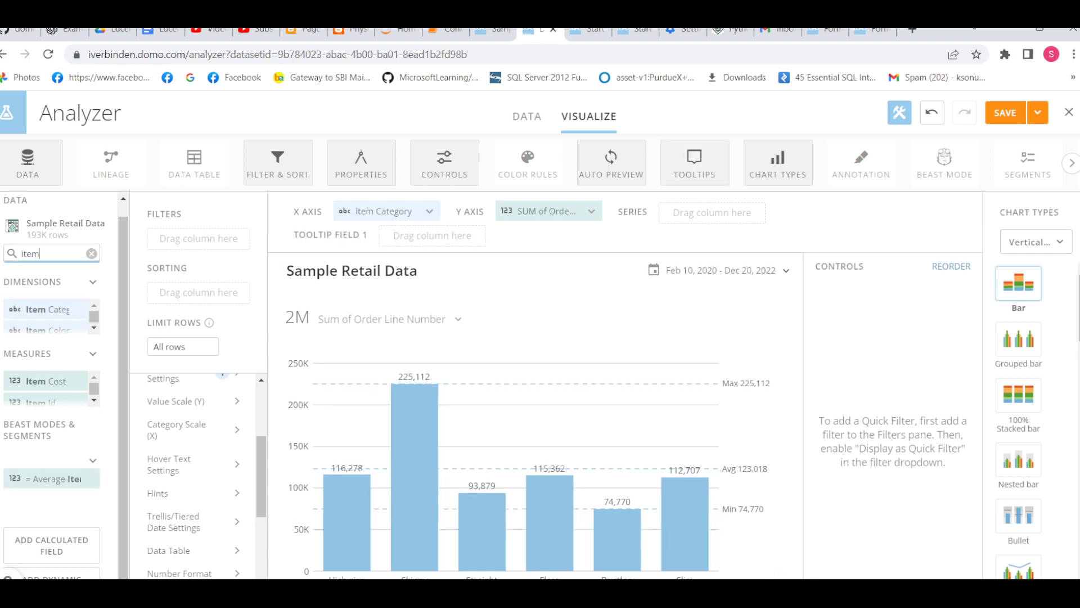
scroll(45, 388, "down", 3)
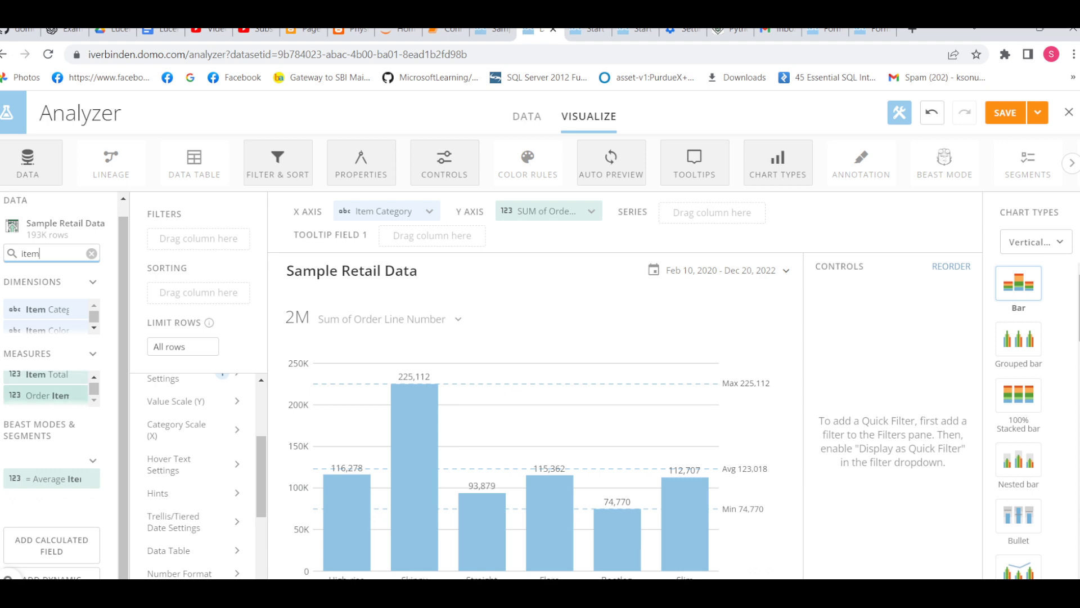
scroll(45, 389, "up", 3)
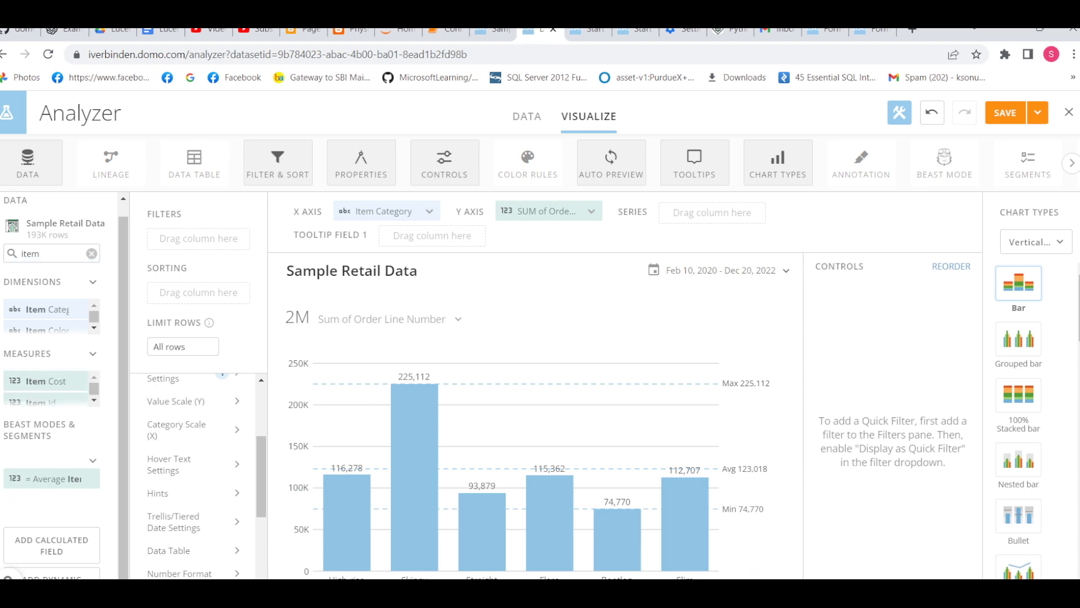
scroll(51, 388, "down", 3)
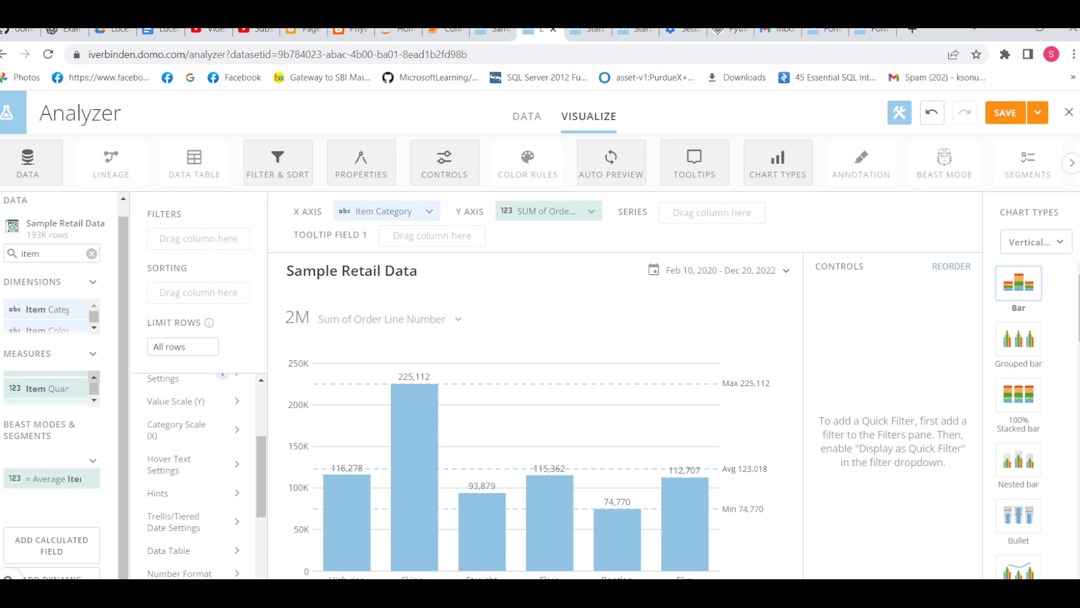
scroll(51, 388, "up", 1)
left_click_drag(47, 395, 432, 237)
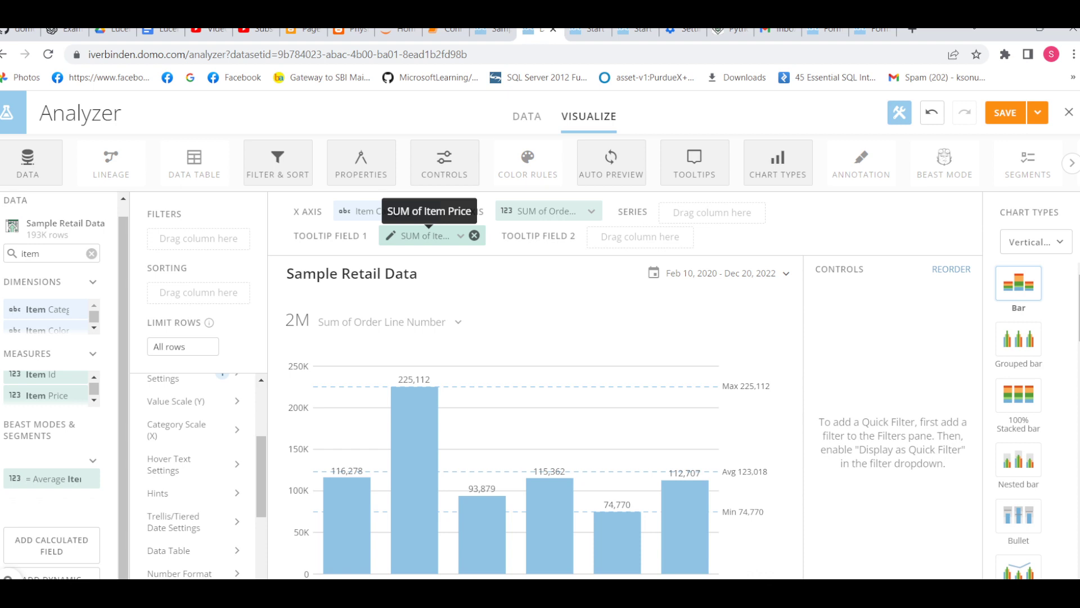
mouse_move(432, 566)
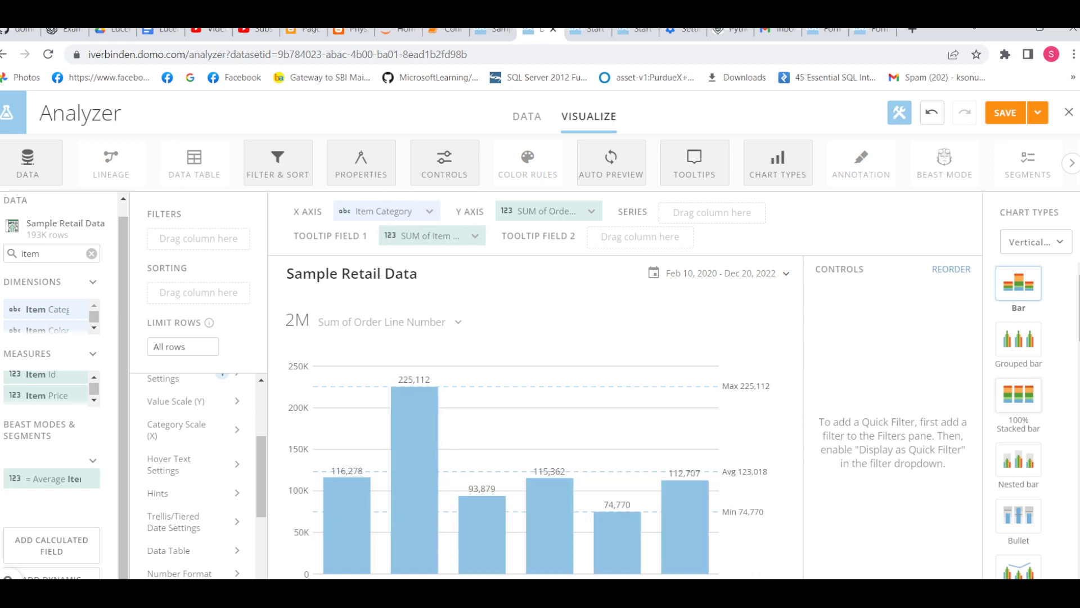
scroll(1018, 422, "down", 1)
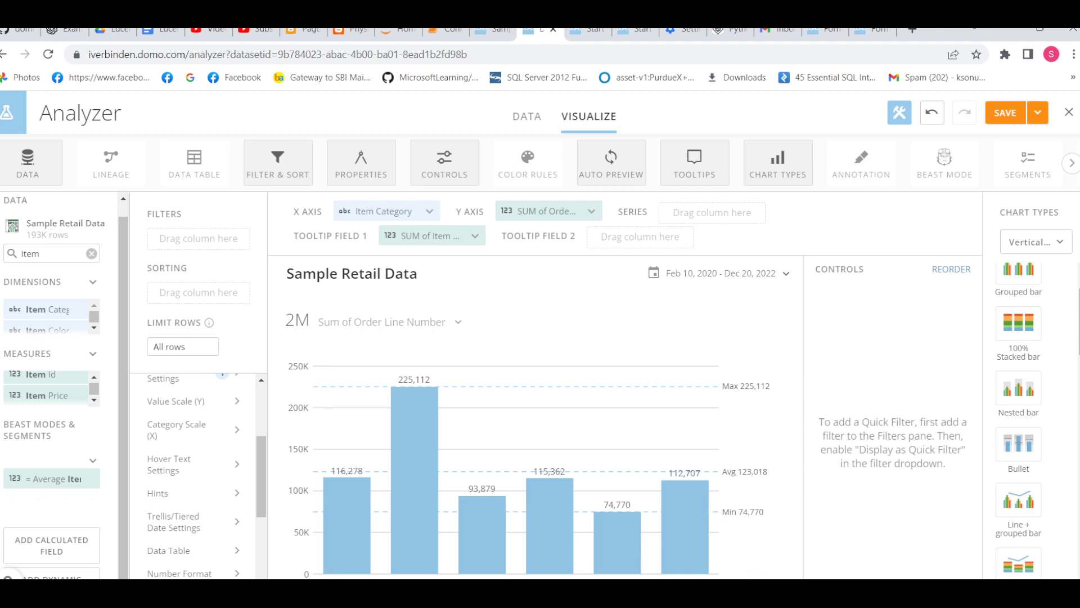
scroll(1019, 422, "down", 5)
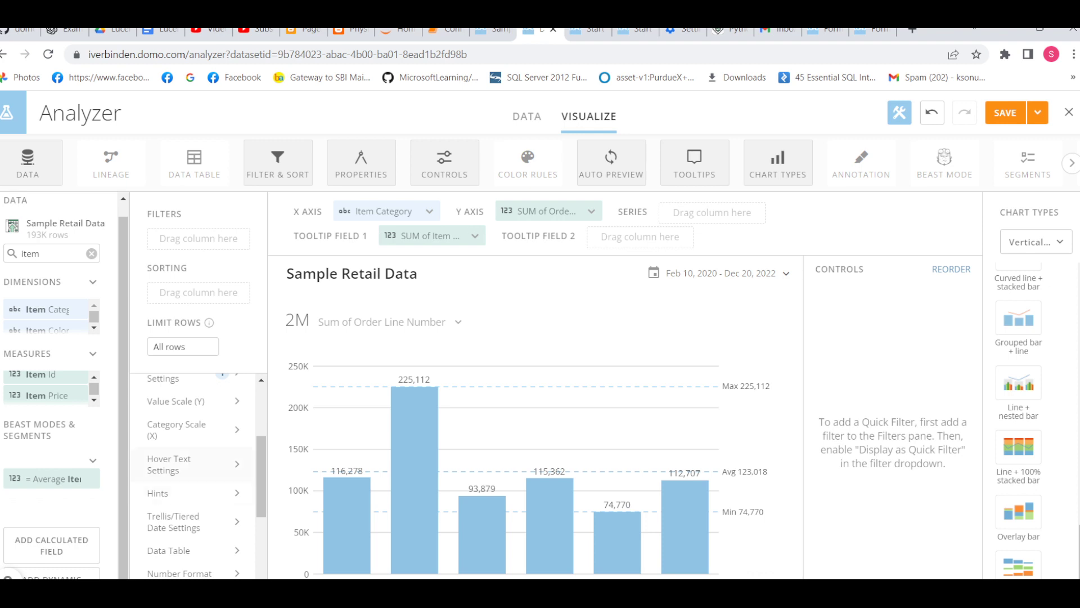
Insert the Tooltip Field 1 macro as the chart's hover text and preview it on the second bar
scroll(191, 478, "up", 2)
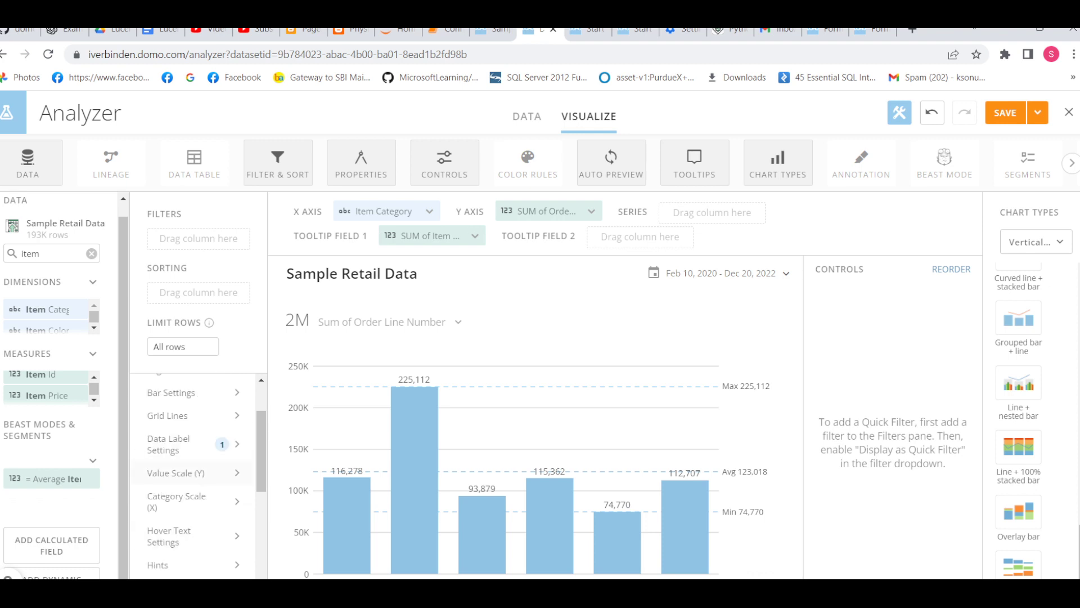
scroll(192, 473, "down", 2)
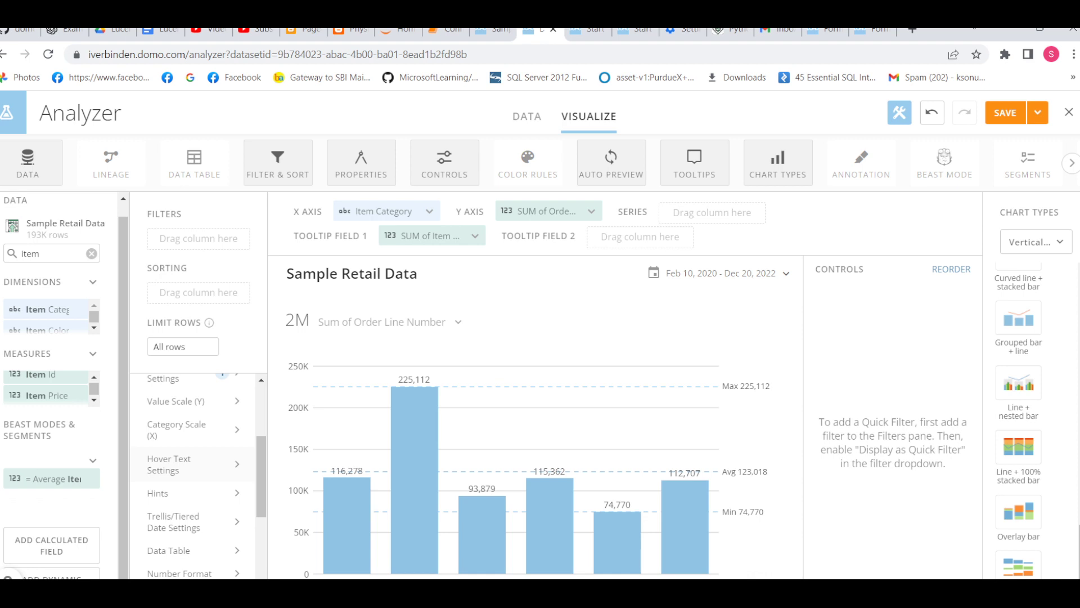
left_click(191, 464)
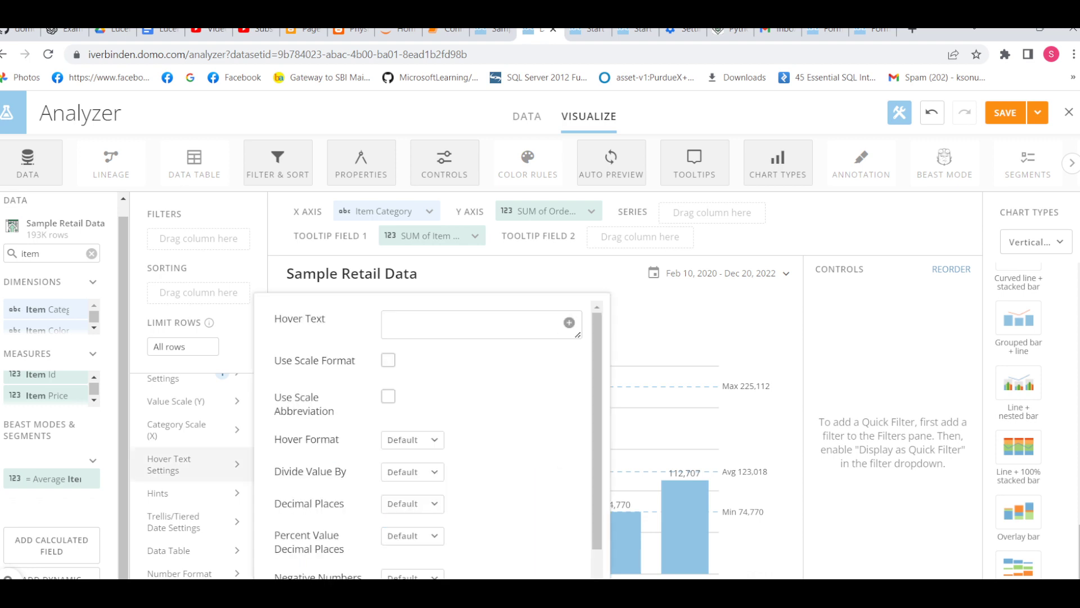
left_click(570, 322)
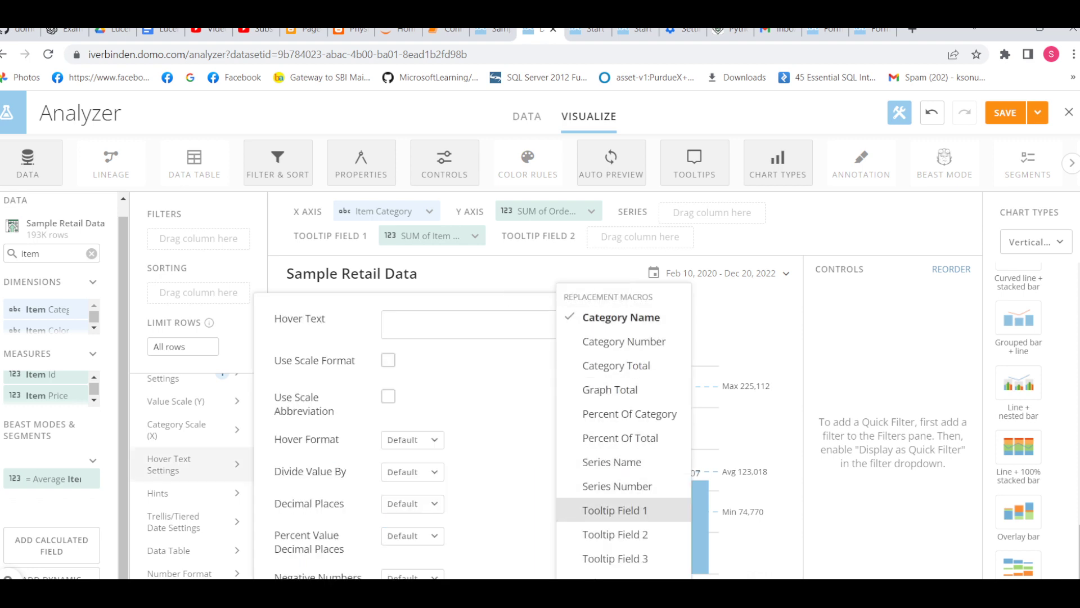
left_click(615, 510)
left_click(642, 439)
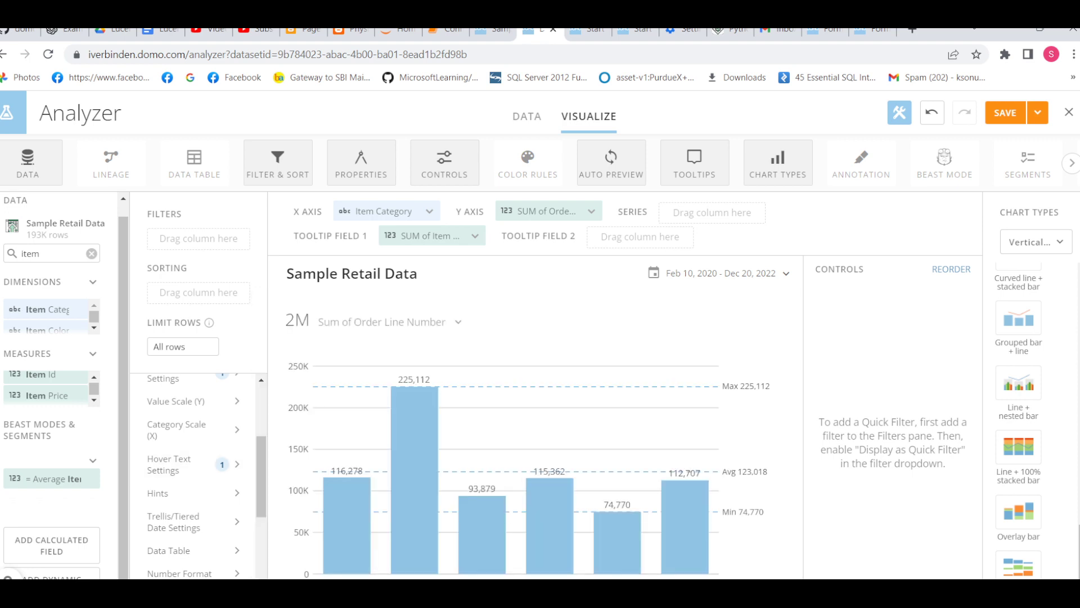
mouse_move(405, 423)
Remove the Tooltip Field 1 macro from the hover text and check the second bar's tooltip
left_click(194, 465)
left_click_drag(447, 319, 385, 319)
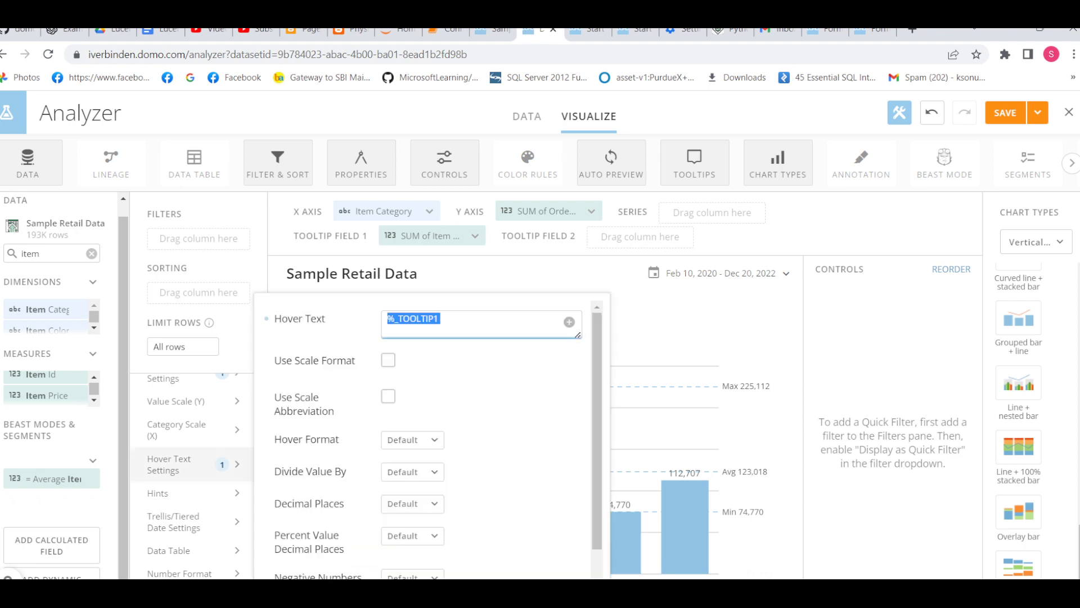
key("BackSpace")
left_click(658, 332)
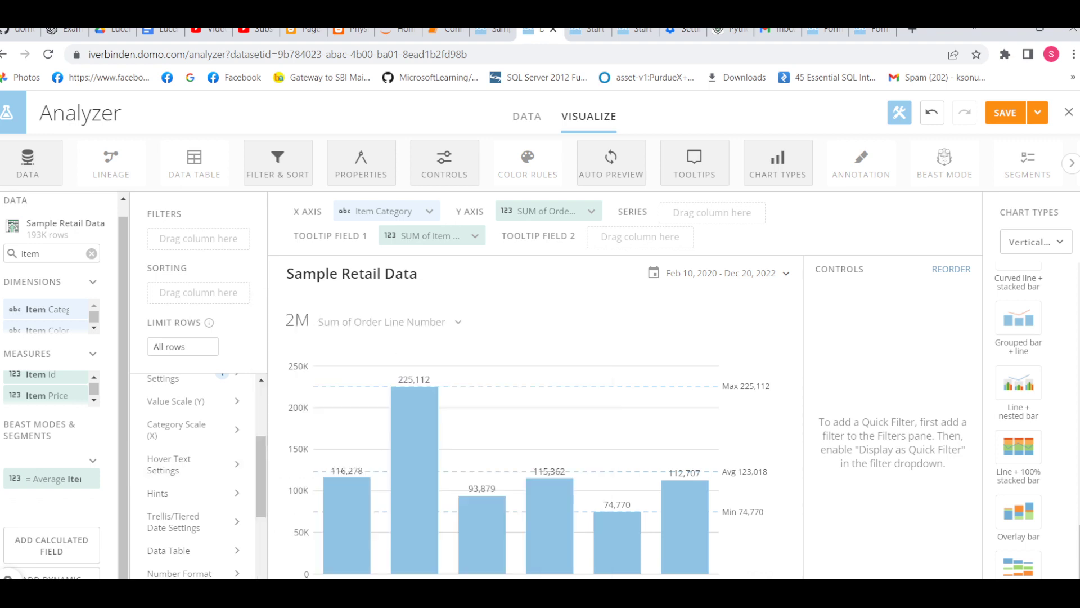
mouse_move(415, 424)
Set the chart's hover text to the Tooltip Field 1 macro again
left_click(191, 464)
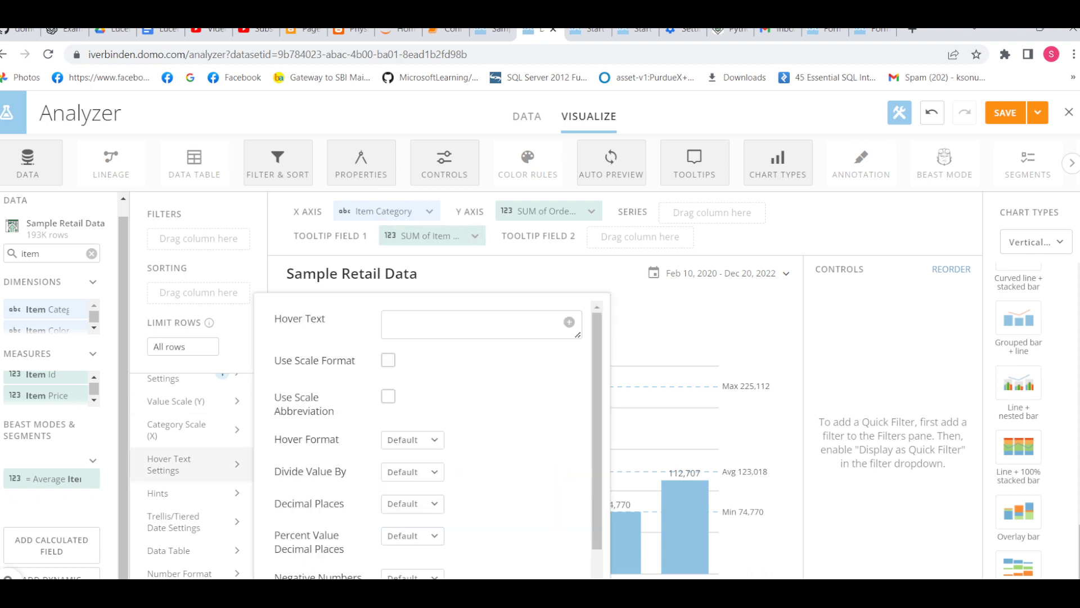
left_click(569, 322)
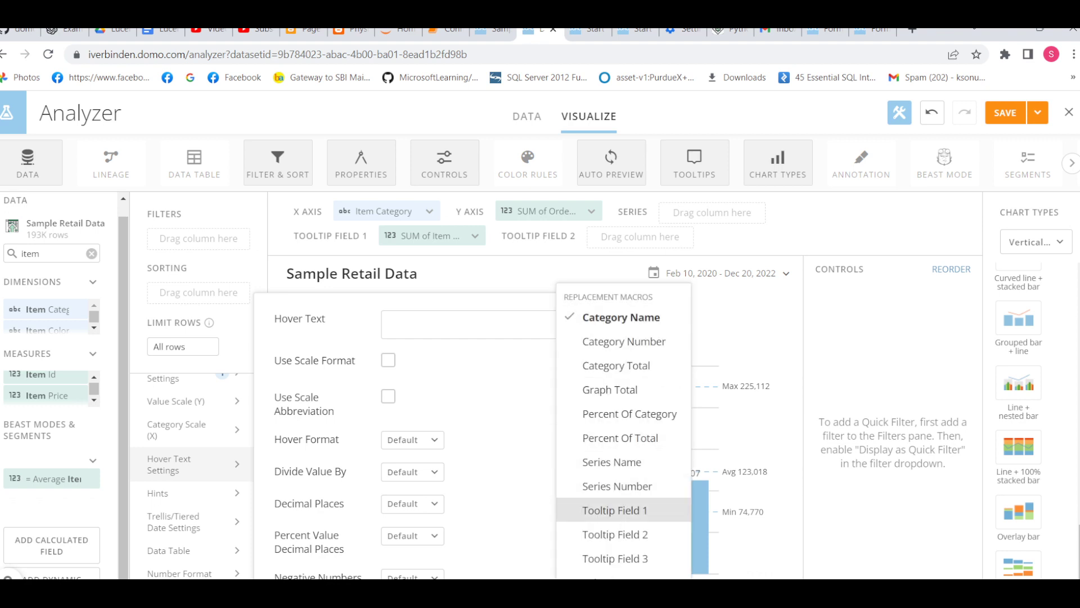
left_click(615, 509)
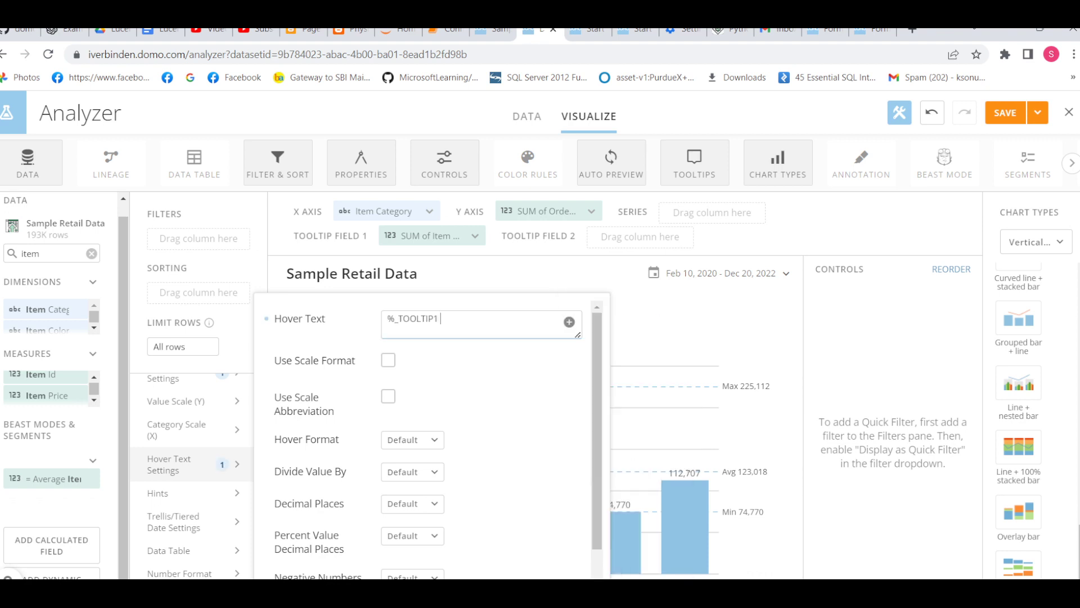
left_click(664, 427)
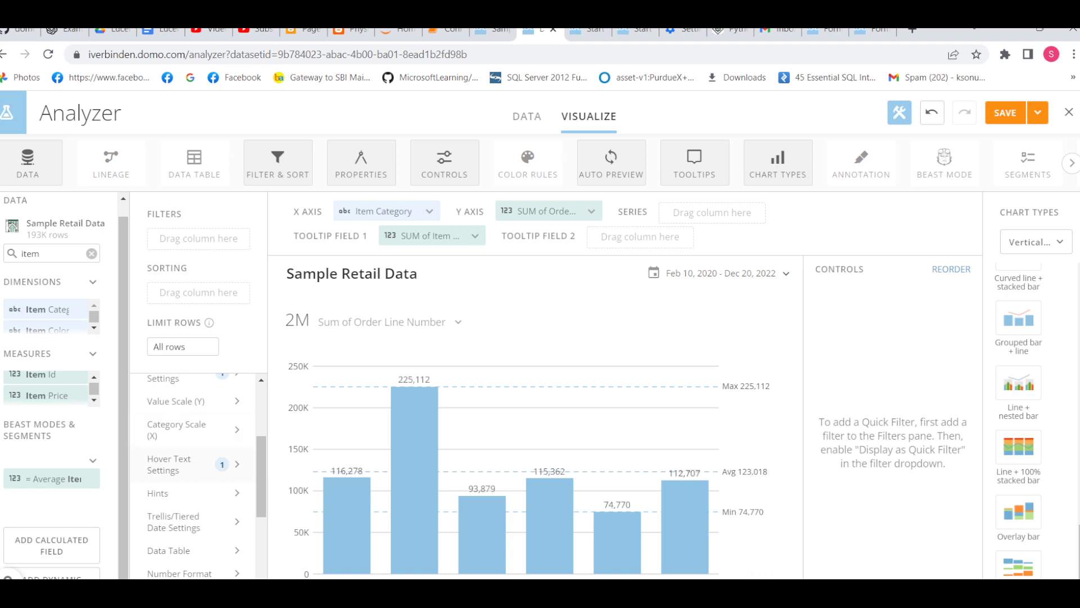
Clear the macro from the chart's Hover Text setting
left_click(191, 464)
left_click(414, 319)
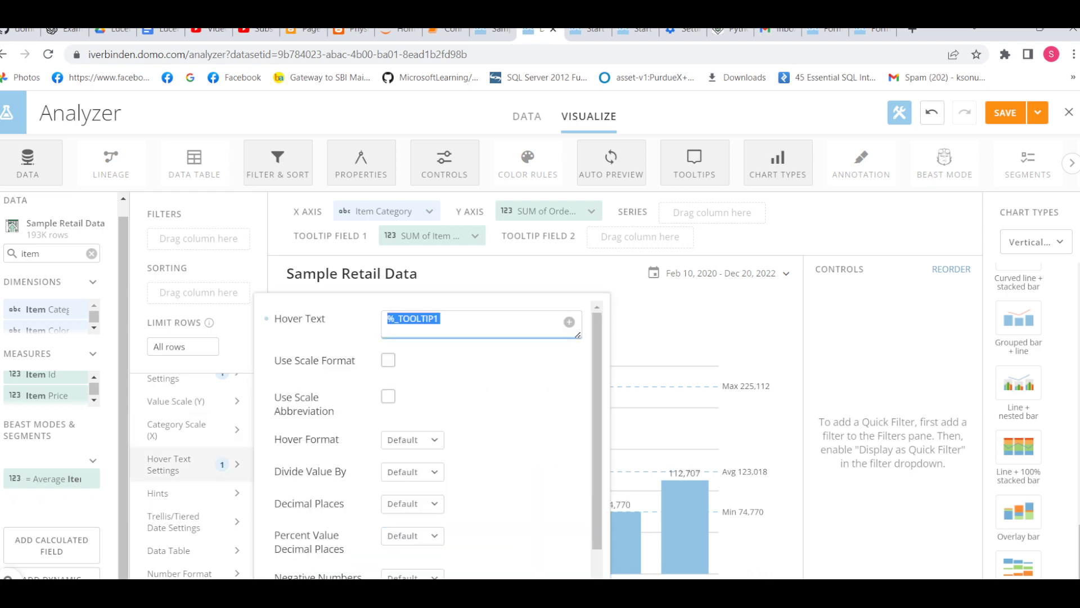
key("BackSpace")
left_click(194, 434)
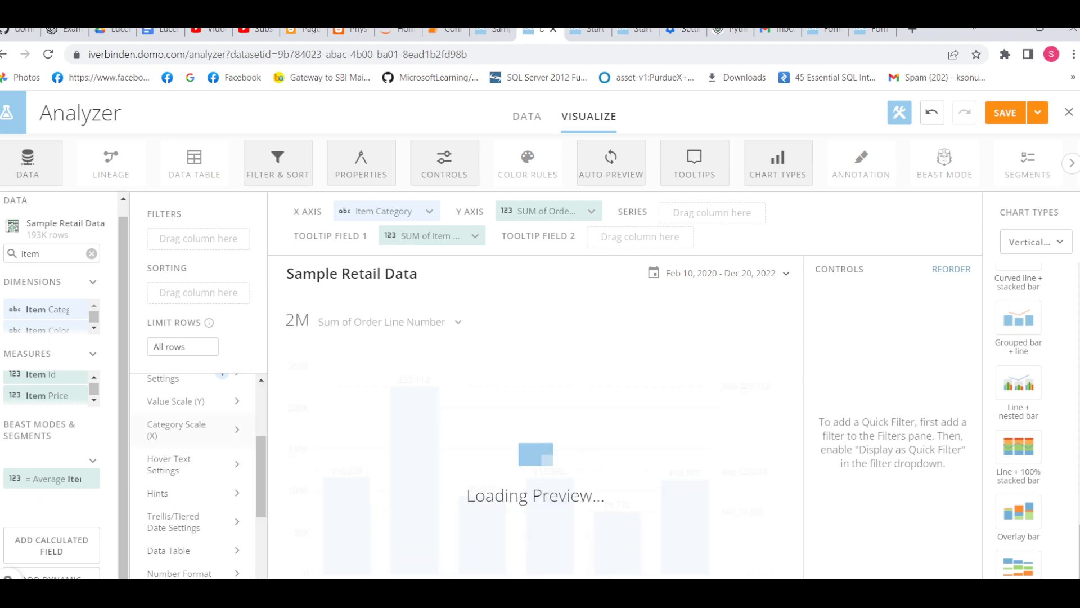
Set the data label text to the Tooltip Field 1 macro in the Data Label Settings
scroll(194, 434, "up", 1)
left_click(194, 444)
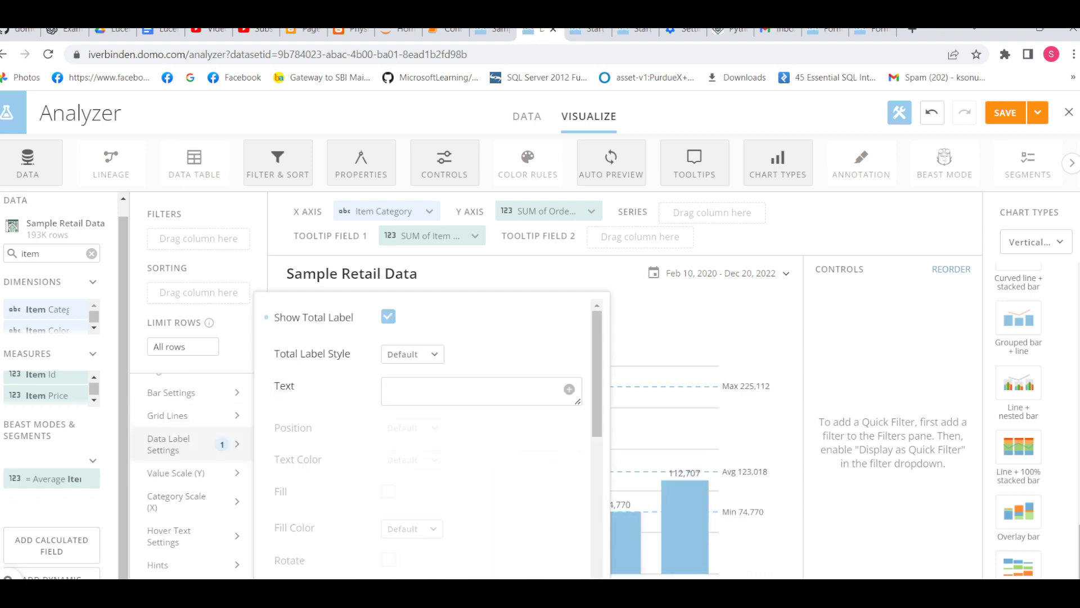
left_click(569, 389)
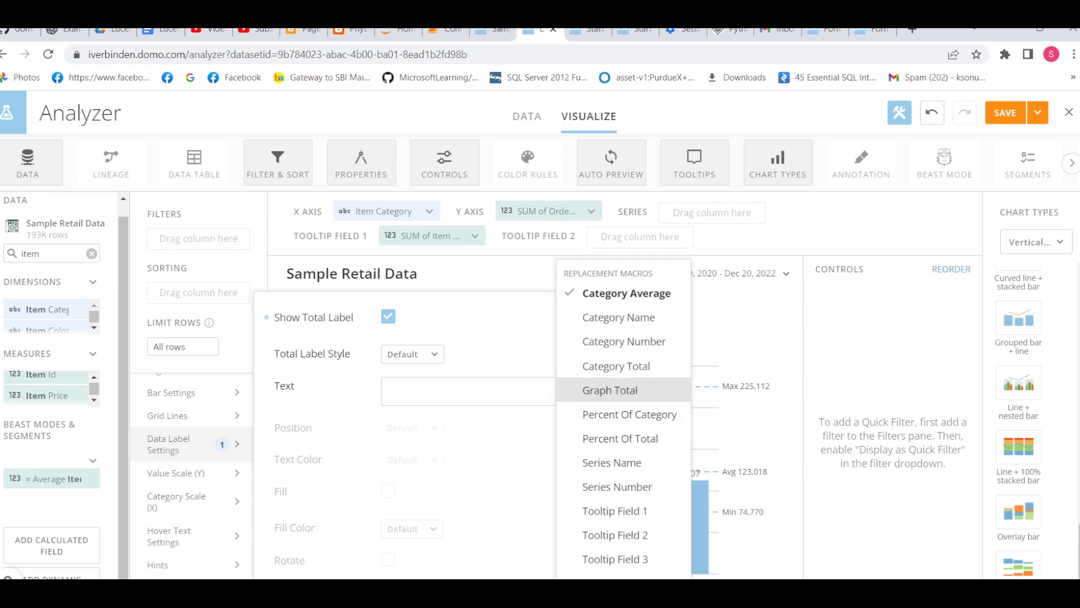
left_click(616, 534)
key("Escape")
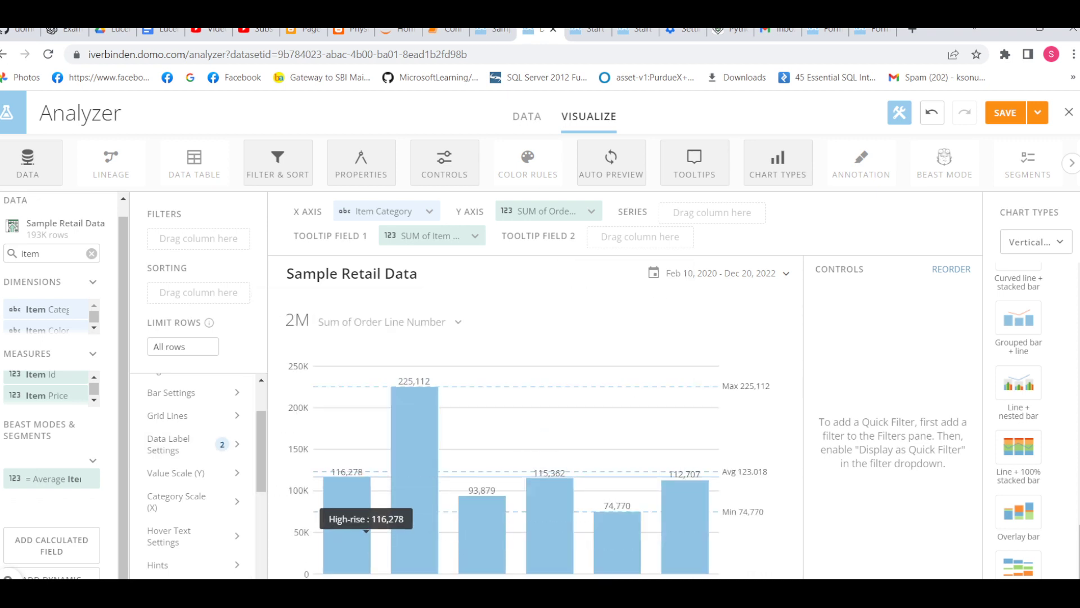
Set the data label position to Inside Top and enable Rotate for the labels
left_click(191, 444)
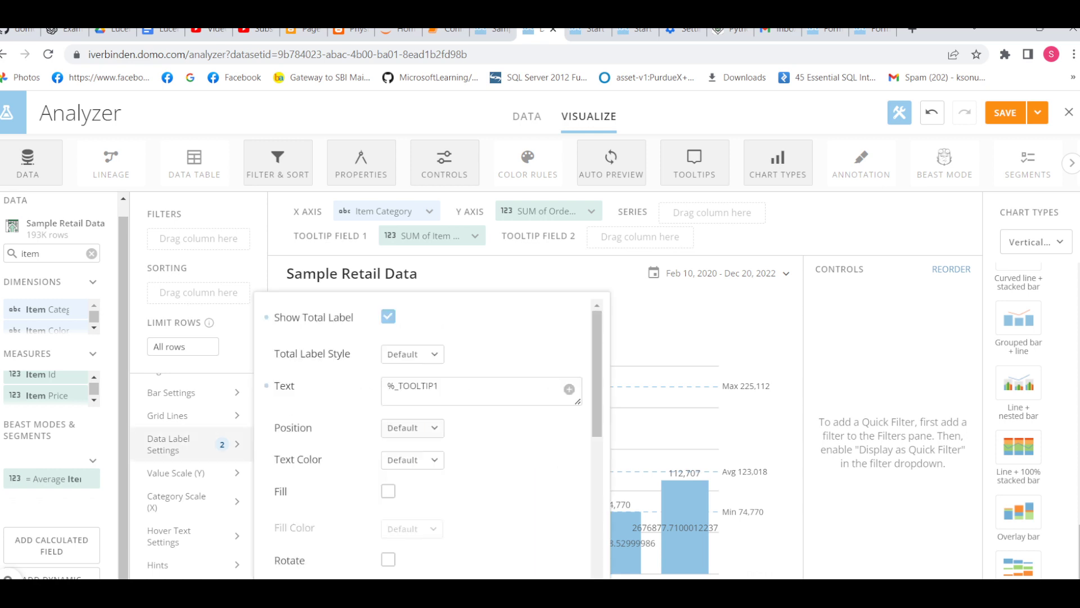
left_click(411, 428)
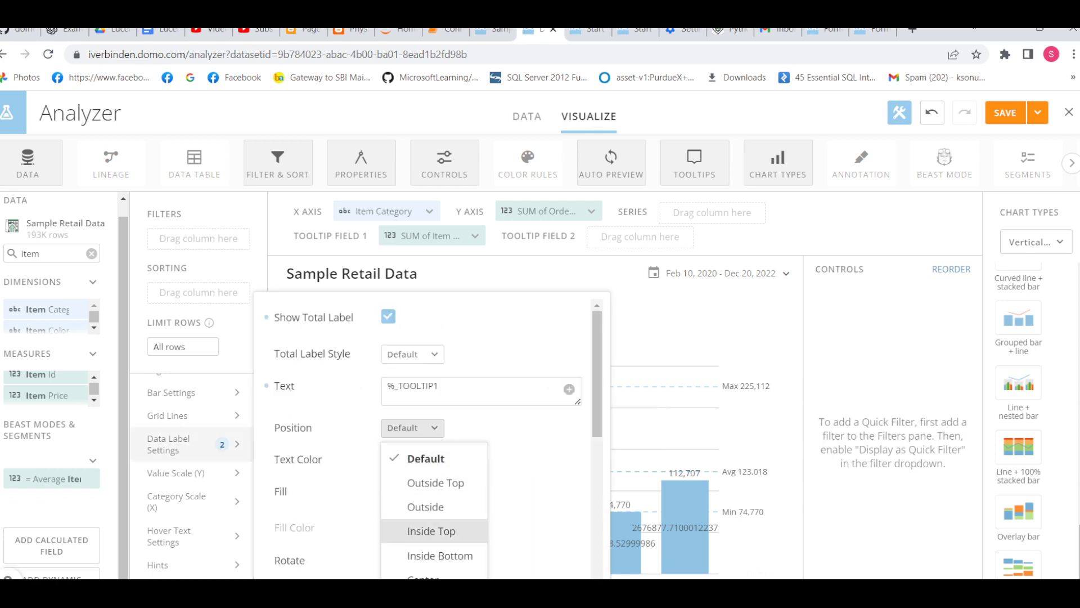
left_click(431, 530)
scroll(431, 438, "down", 4)
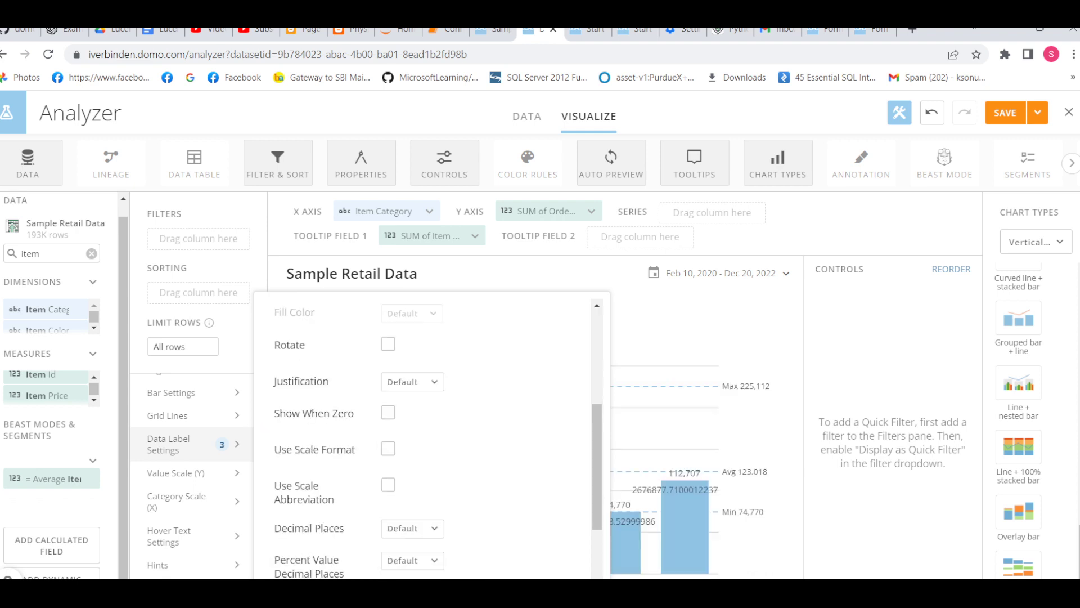
left_click(388, 343)
left_click(412, 381)
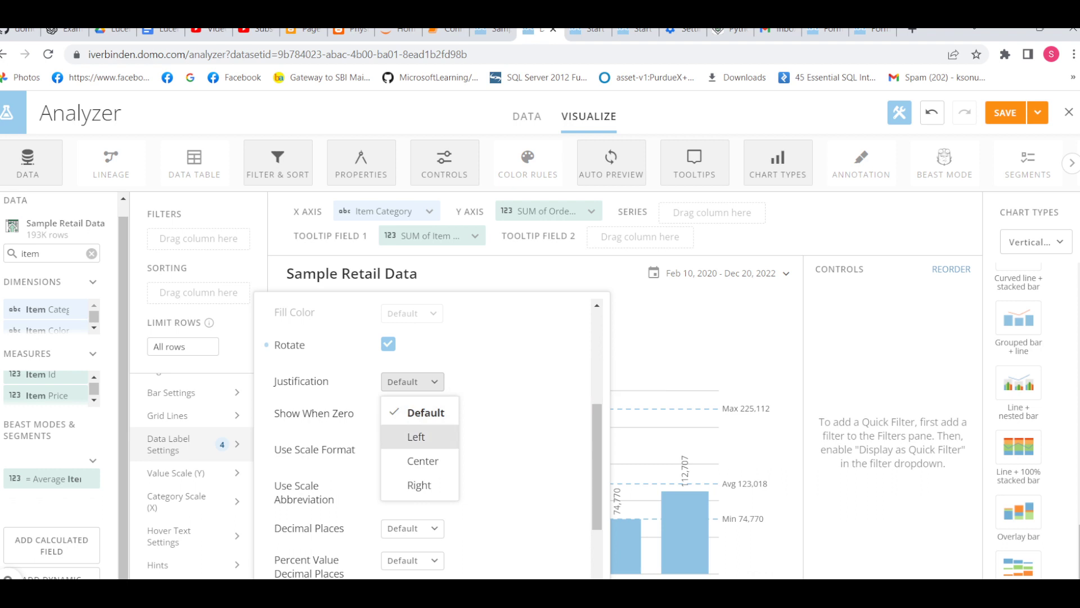
left_click(412, 381)
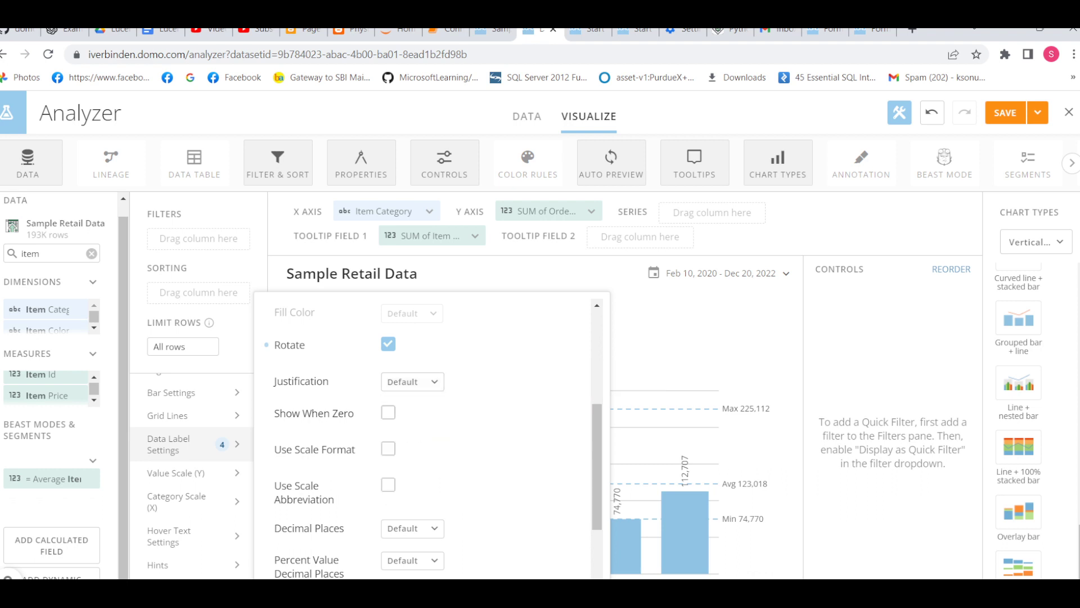
left_click(669, 338)
mouse_move(411, 480)
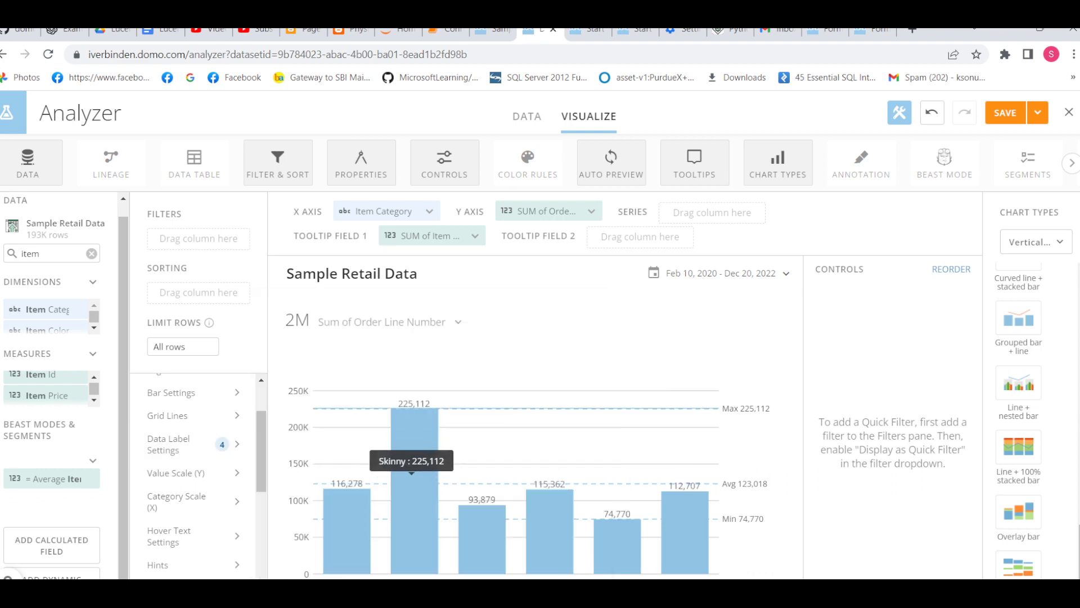